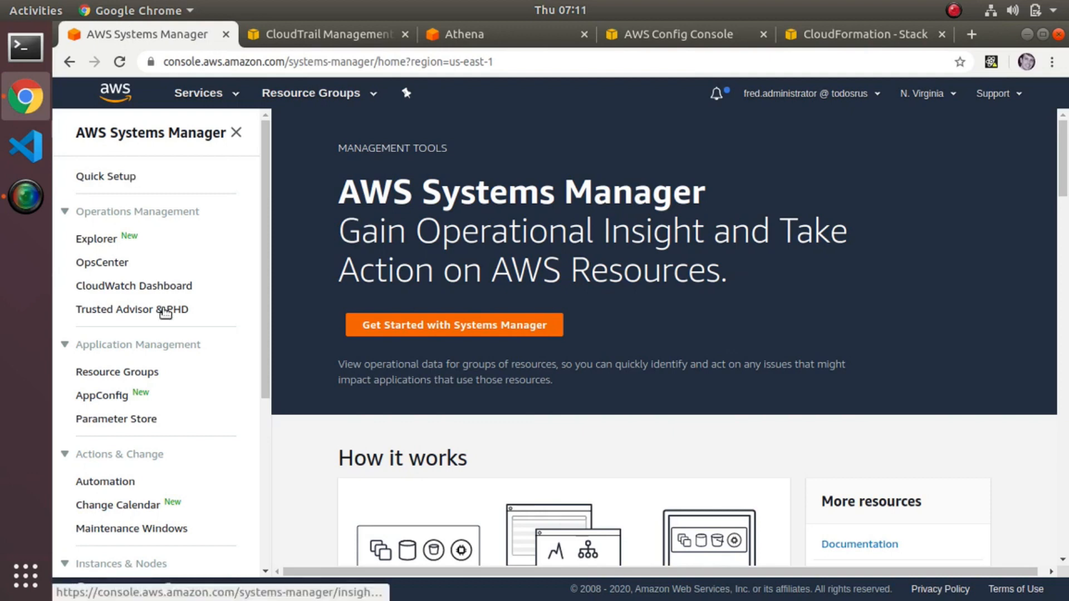
Open the State Manager associations in AWS Systems Manager.
scroll(164, 311, down, 5)
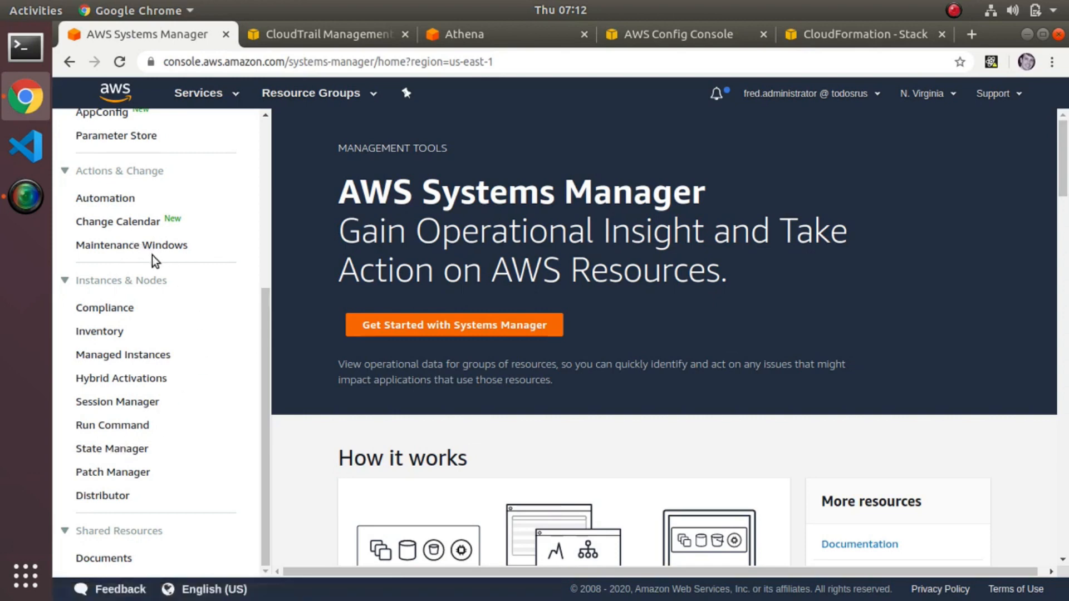
click(101, 450)
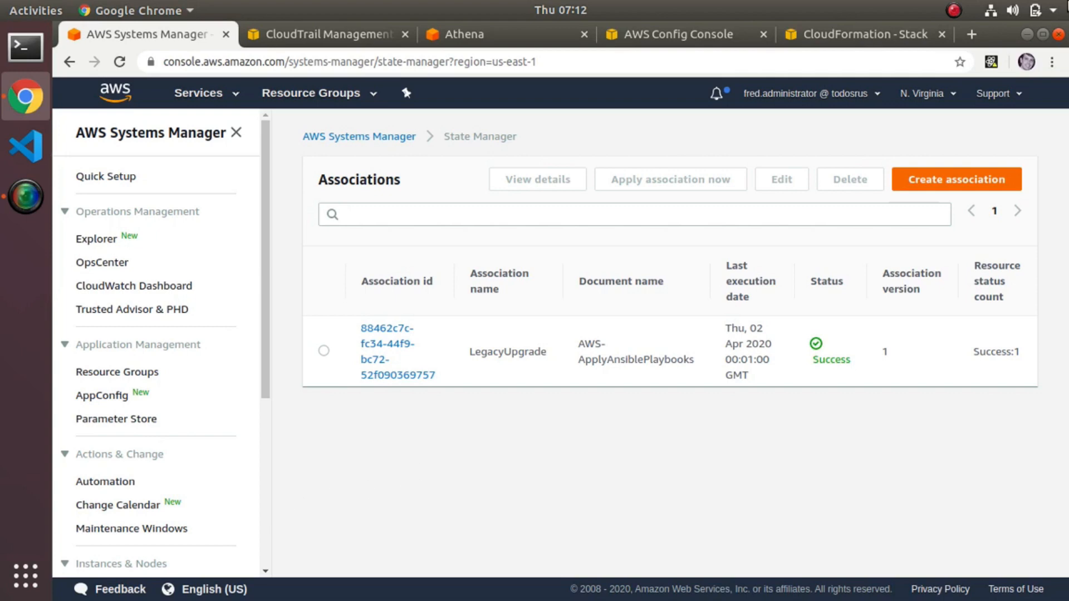
Start a new State Manager association that uses the AWS-ApplyAnsiblePlaybooks document.
click(960, 181)
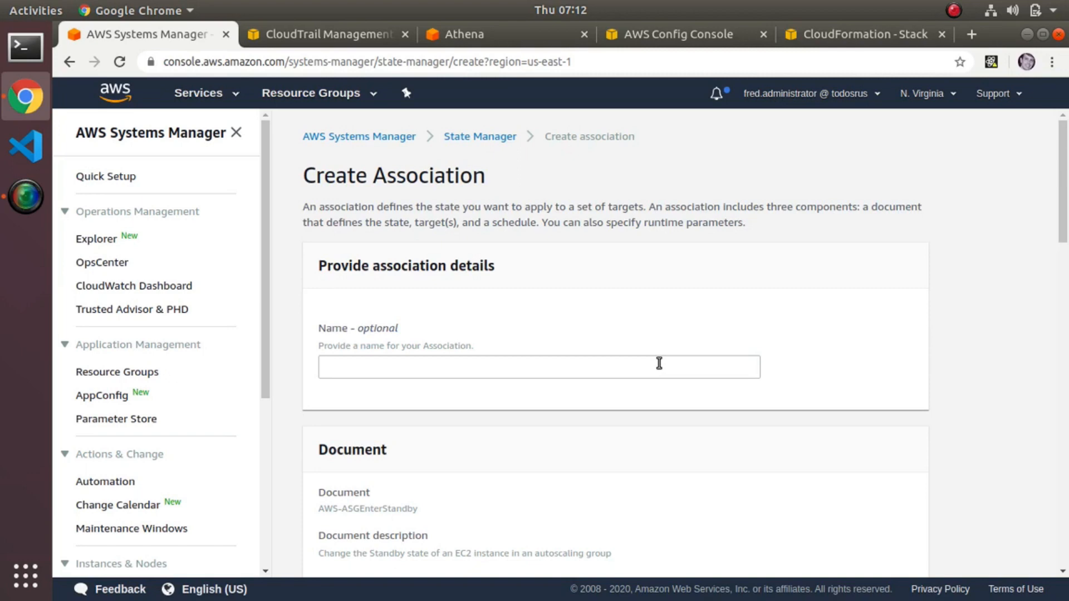
scroll(659, 363, down, 1)
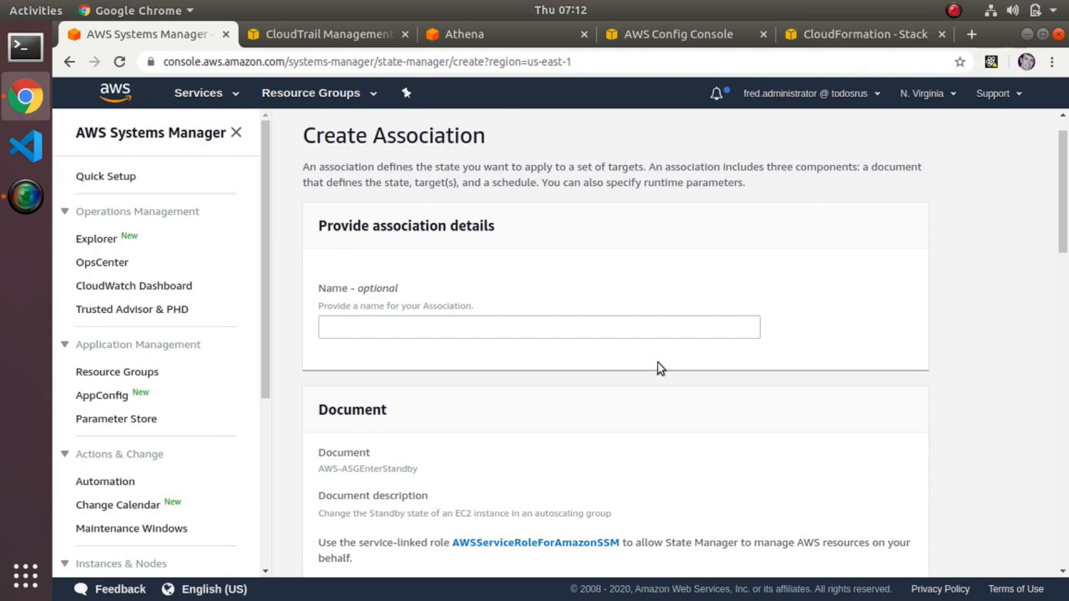
scroll(660, 363, down, 10)
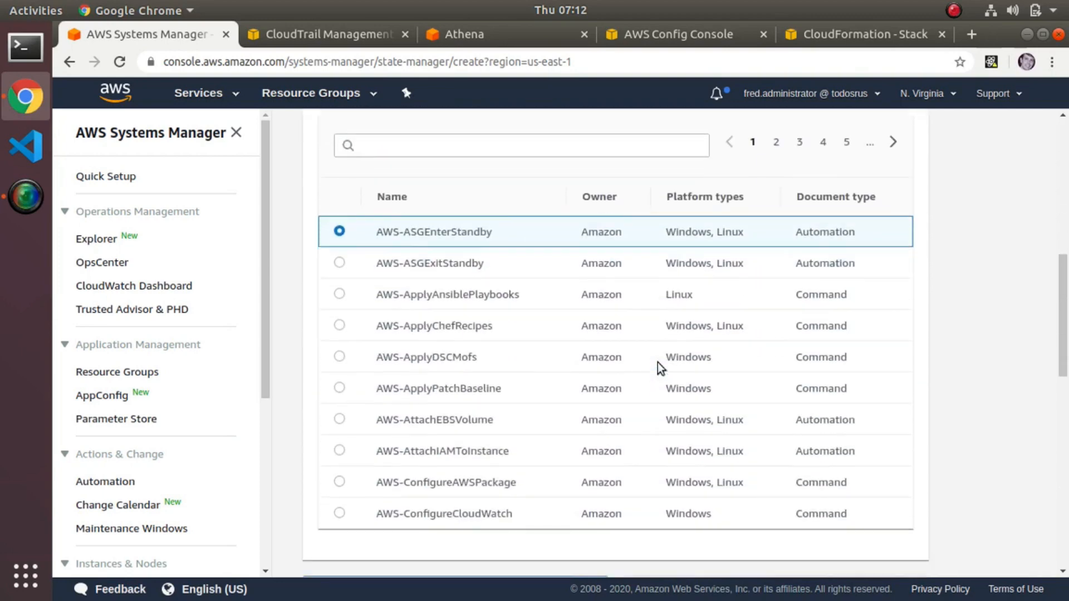
click(339, 304)
Set the association's source type to S3 and begin editing its source info.
scroll(362, 319, down, 3)
scroll(465, 354, down, 6)
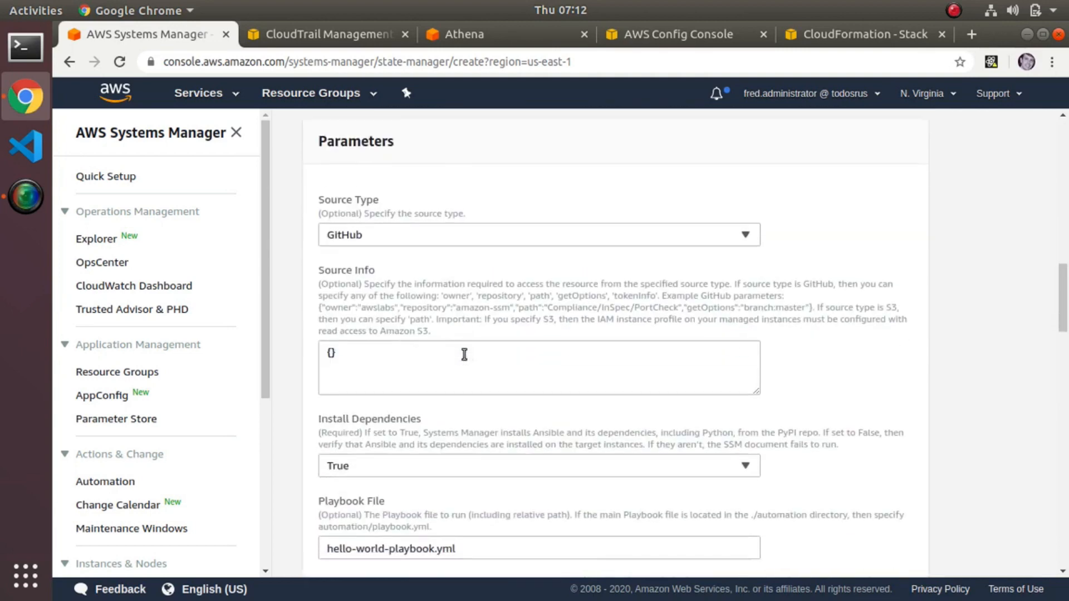
click(454, 238)
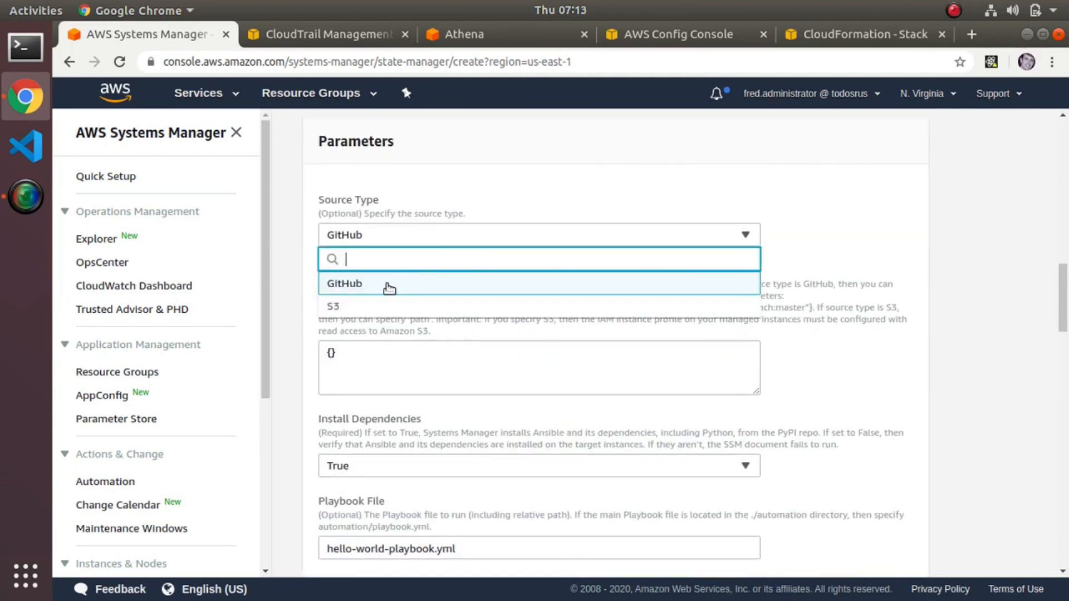
click(373, 305)
click(368, 354)
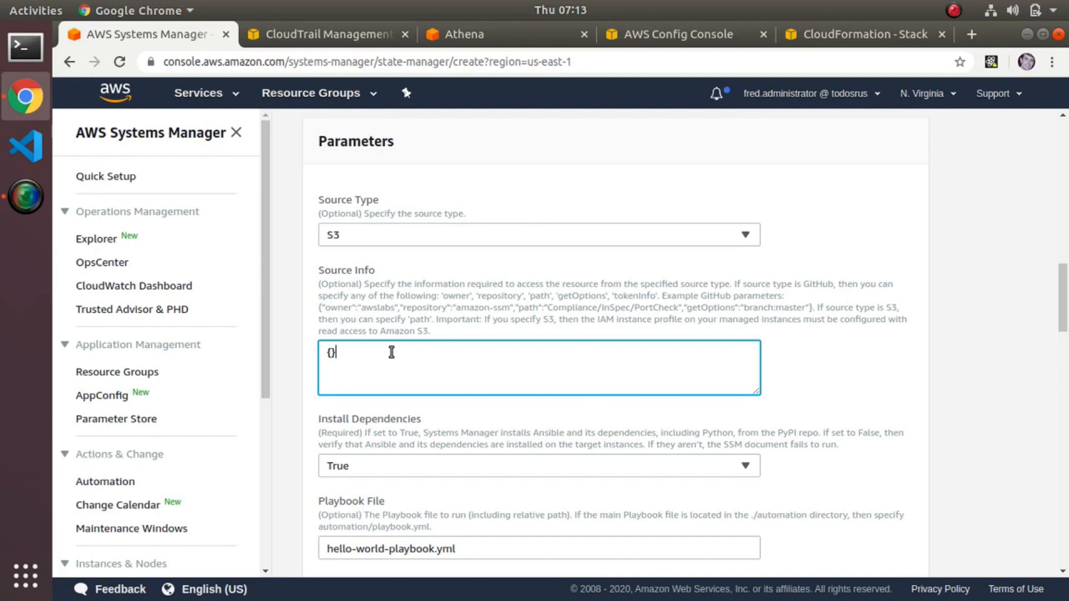
Set the association to select its target instances by specifying tags.
scroll(391, 352, down, 4)
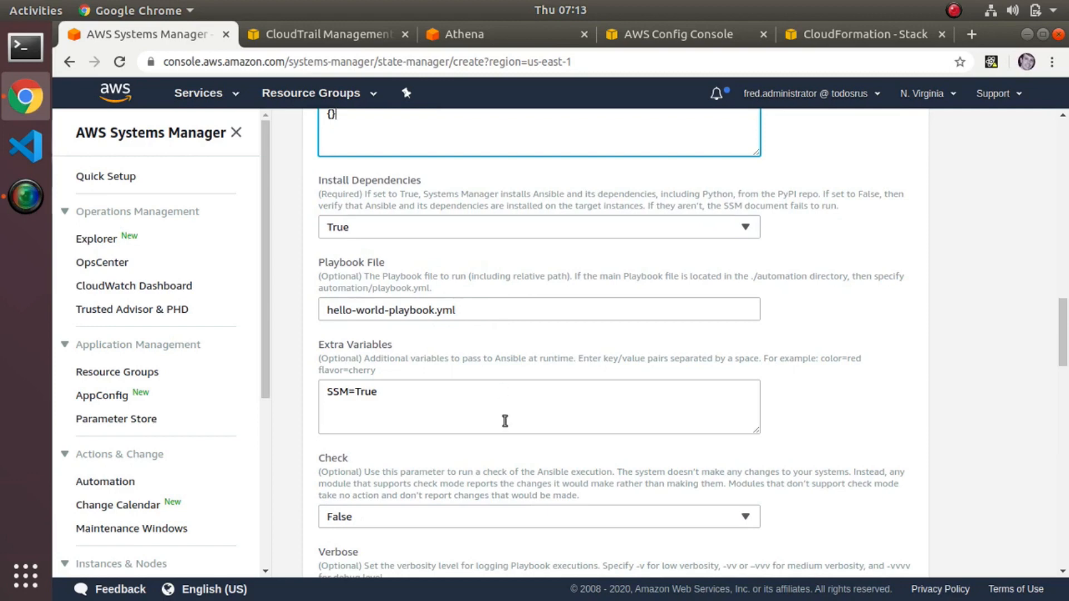
scroll(505, 415, down, 5)
scroll(505, 424, down, 3)
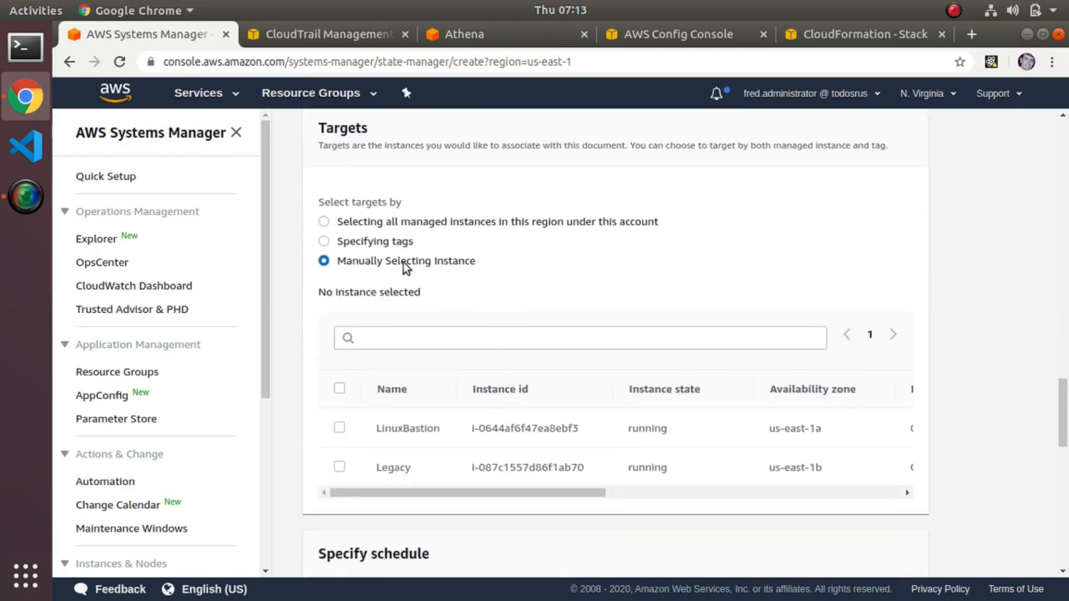
click(337, 245)
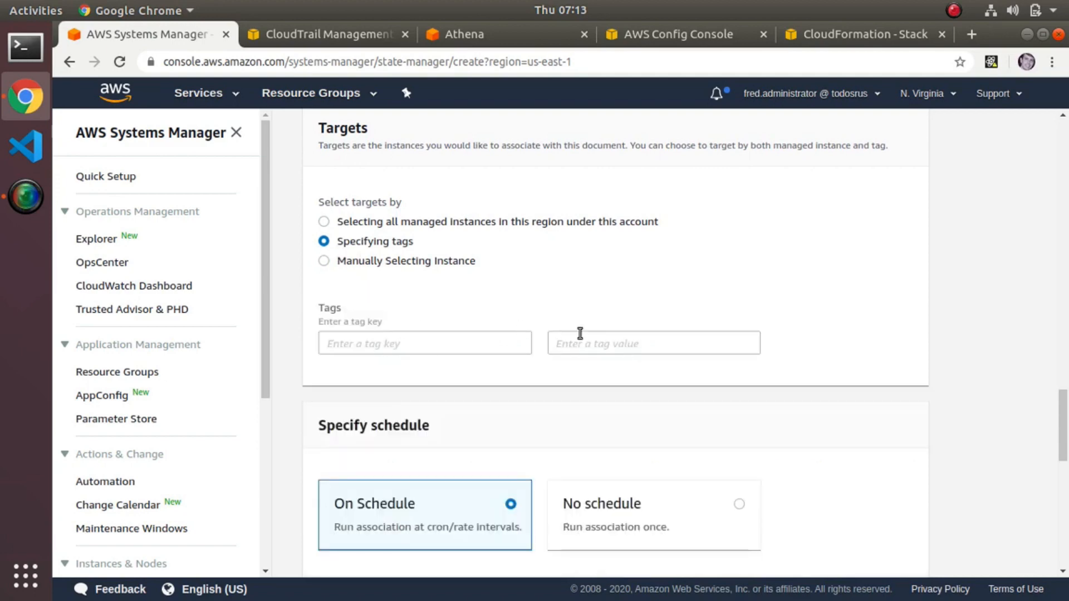
Examine the association's schedule, compliance severity, rate control and output options, and cancel its creation.
scroll(579, 334, down, 3)
scroll(579, 334, down, 3)
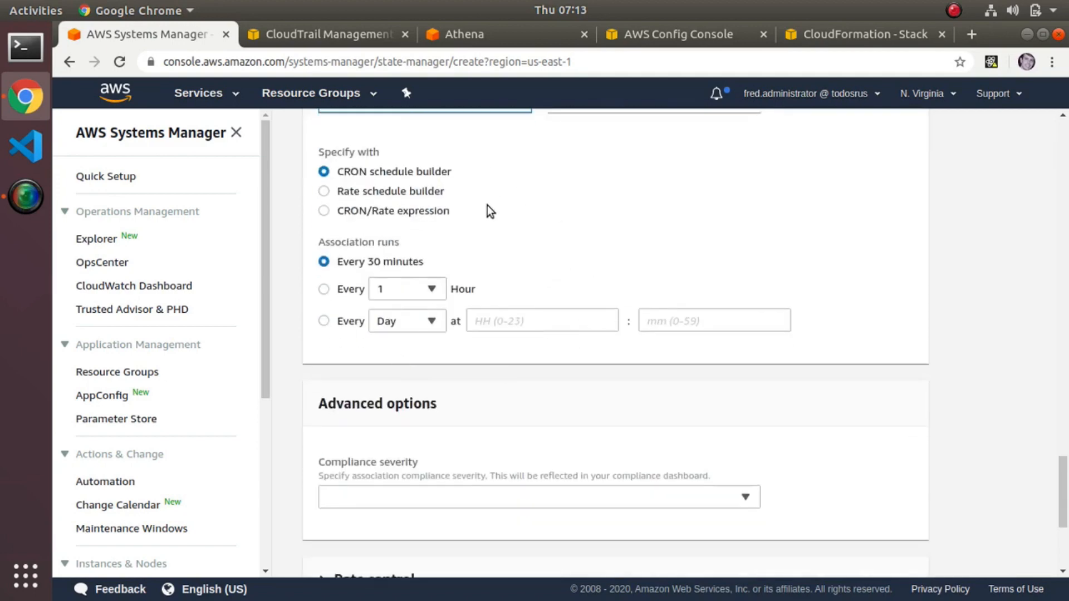
scroll(557, 312, down, 3)
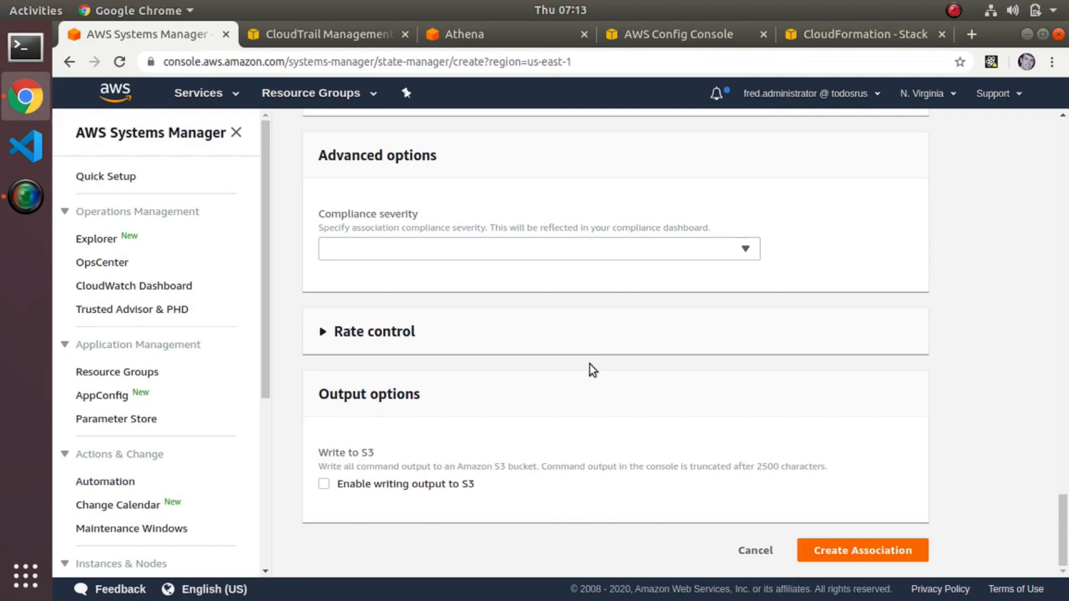
scroll(590, 364, up, 2)
scroll(589, 364, up, 4)
scroll(589, 364, down, 5)
scroll(590, 364, up, 5)
scroll(589, 364, down, 5)
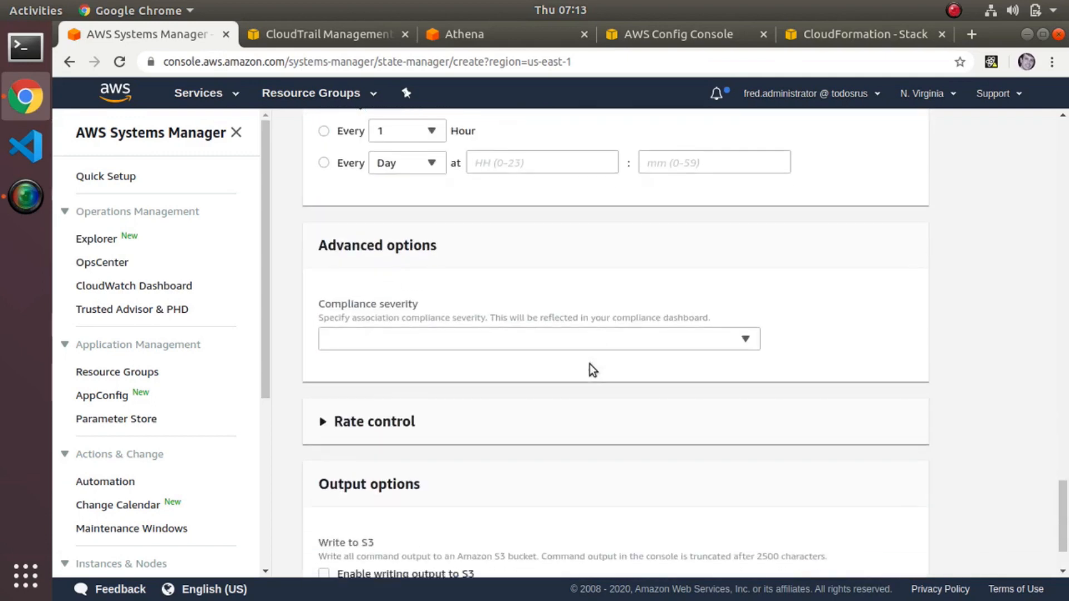
scroll(589, 364, down, 1)
scroll(389, 462, down, 1)
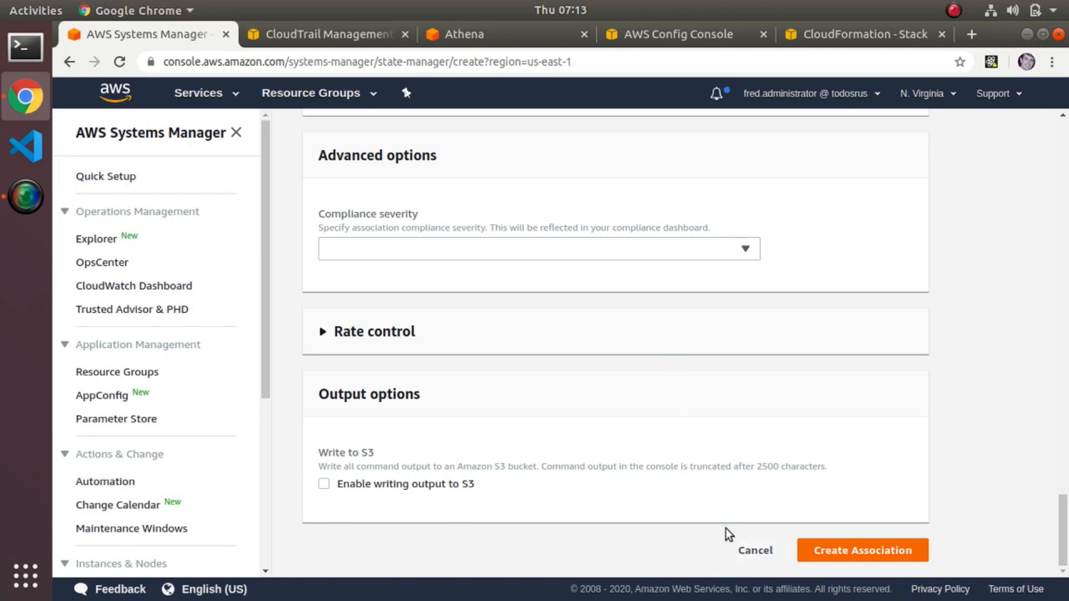
click(755, 550)
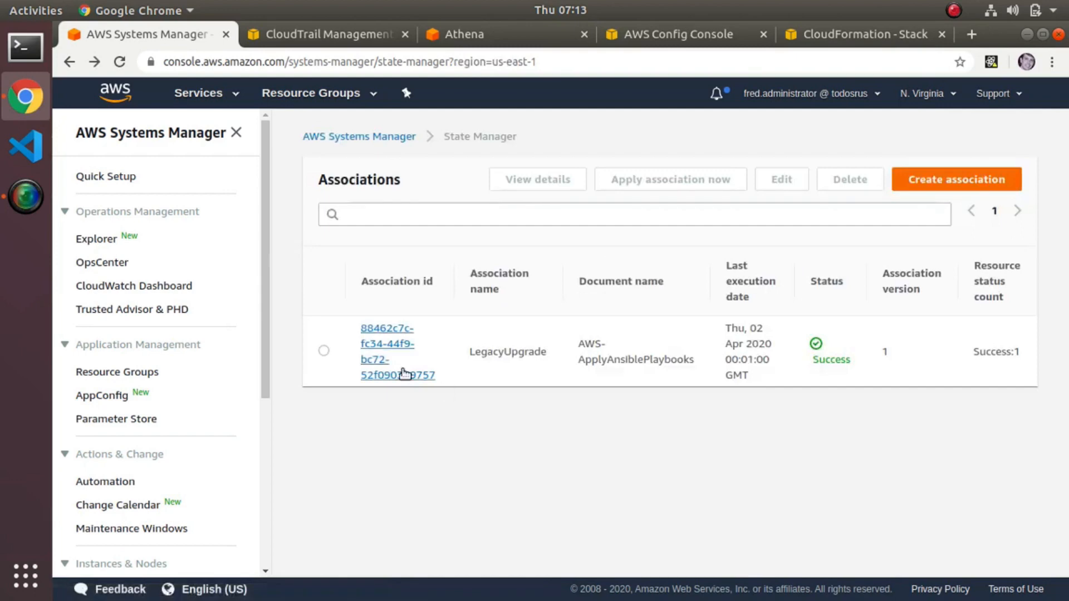
Close the Systems Manager page and look through the CloudTrail event history.
click(225, 35)
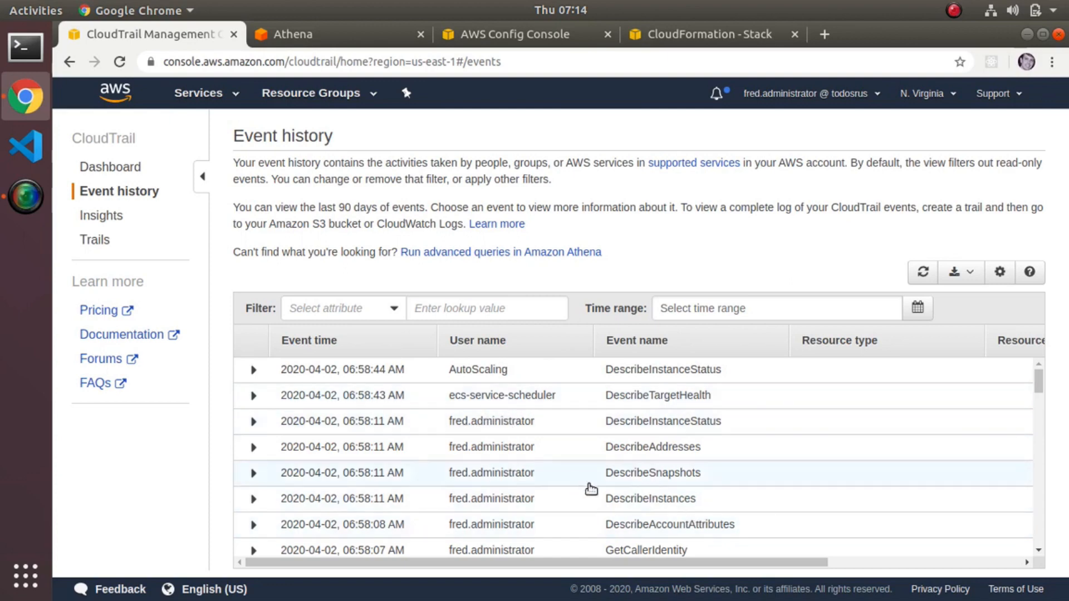
scroll(590, 490, down, 2)
scroll(591, 490, down, 3)
scroll(591, 490, up, 5)
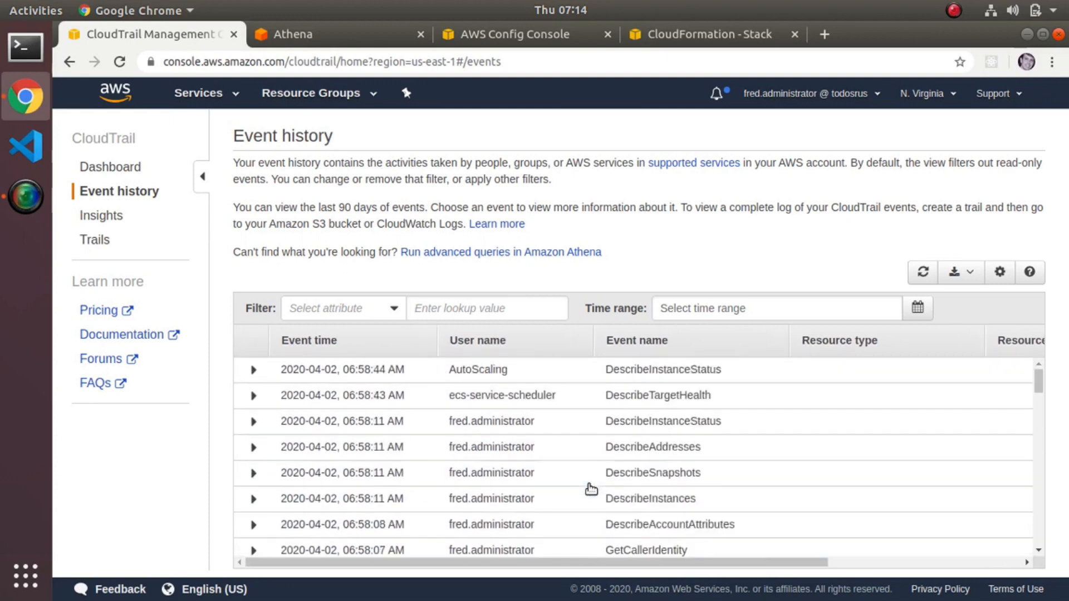
Filter the CloudTrail event history by the User name attribute, using the signed-in administrator's user name.
click(394, 307)
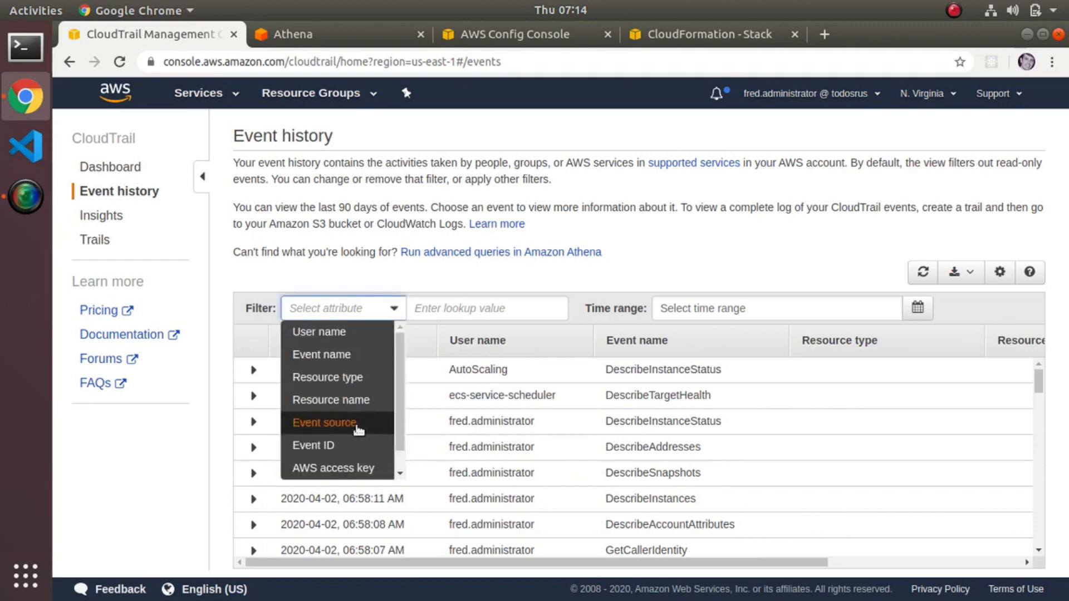
scroll(358, 429, down, 1)
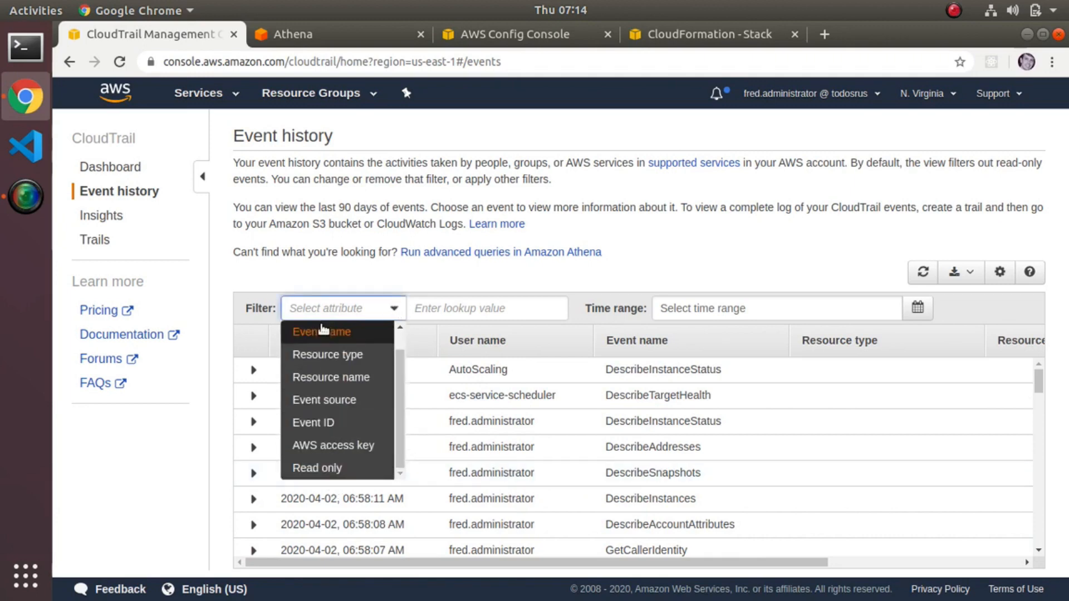
scroll(317, 399, up, 1)
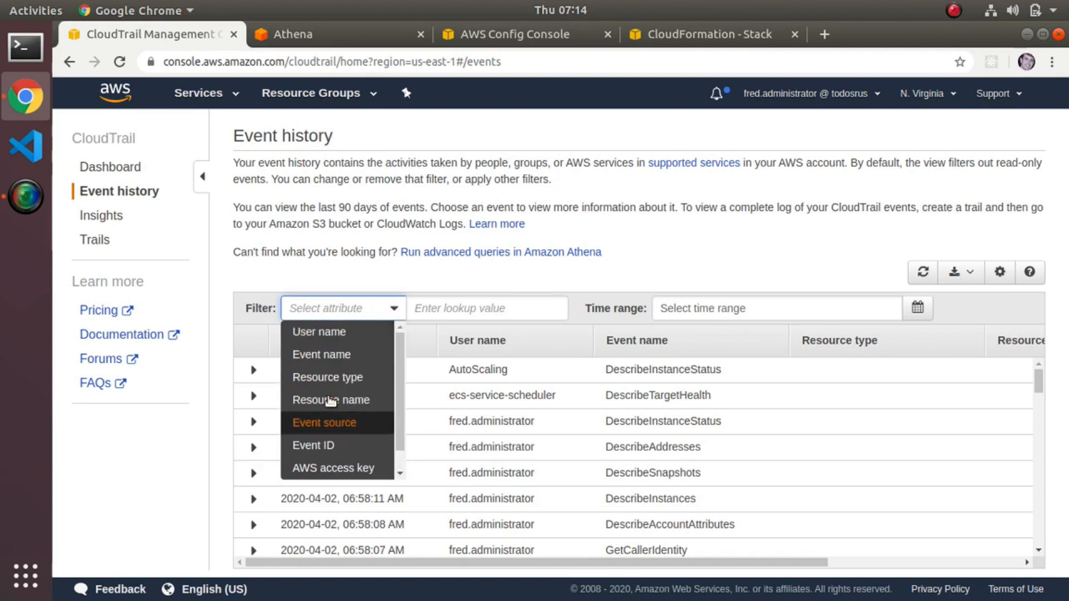
click(326, 333)
click(461, 310)
text(fr)
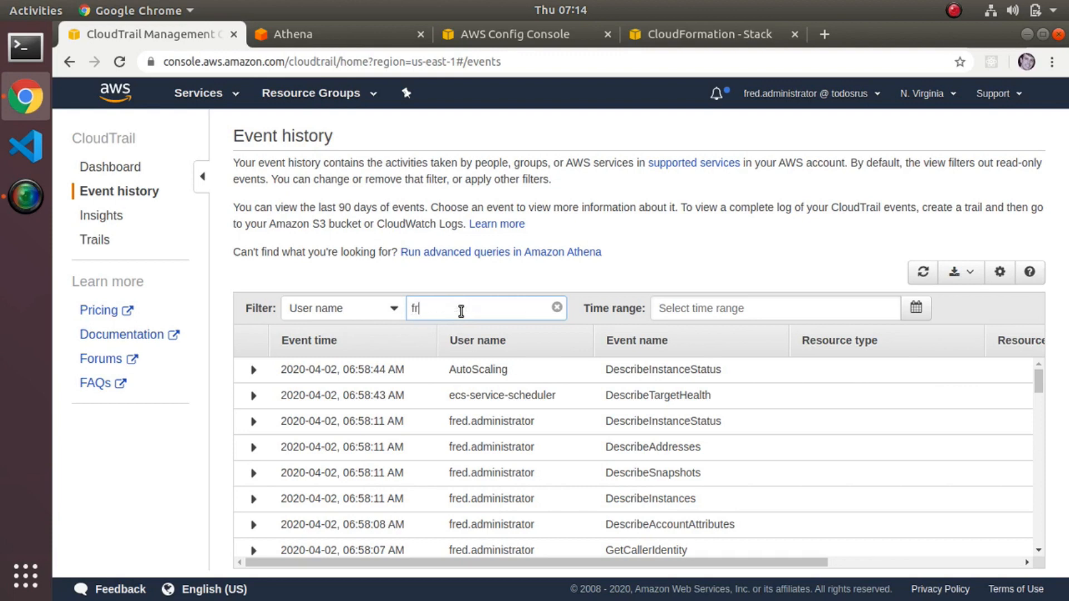
text(ed.administrat)
text(ra)
key(BackSpace)
key(BackSpace)
text(or)
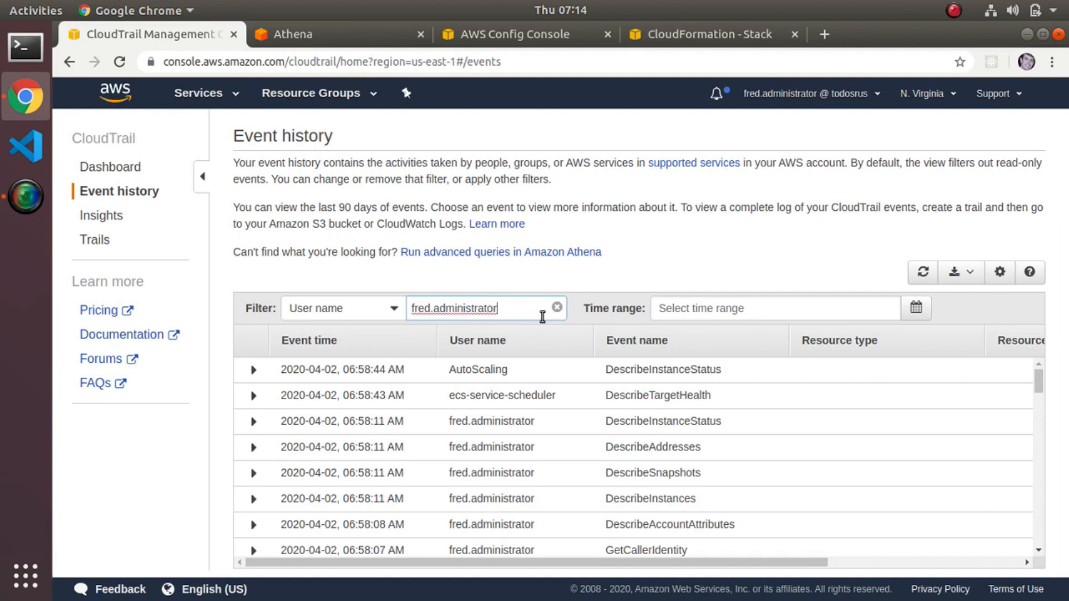
key(Return)
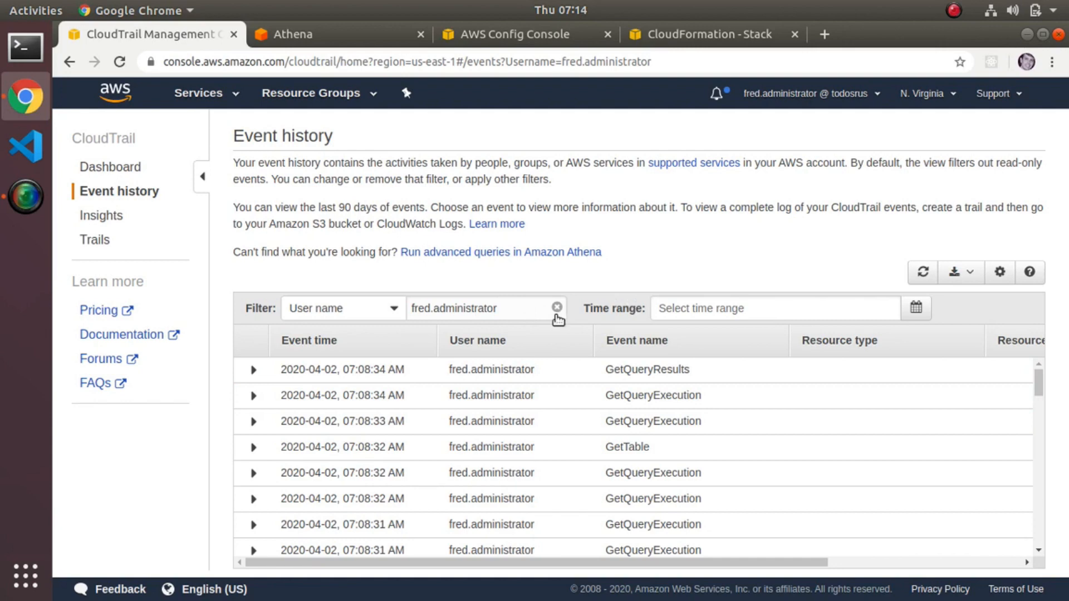
Look at the available filter attributes and clear the user name filter from the event history.
click(395, 306)
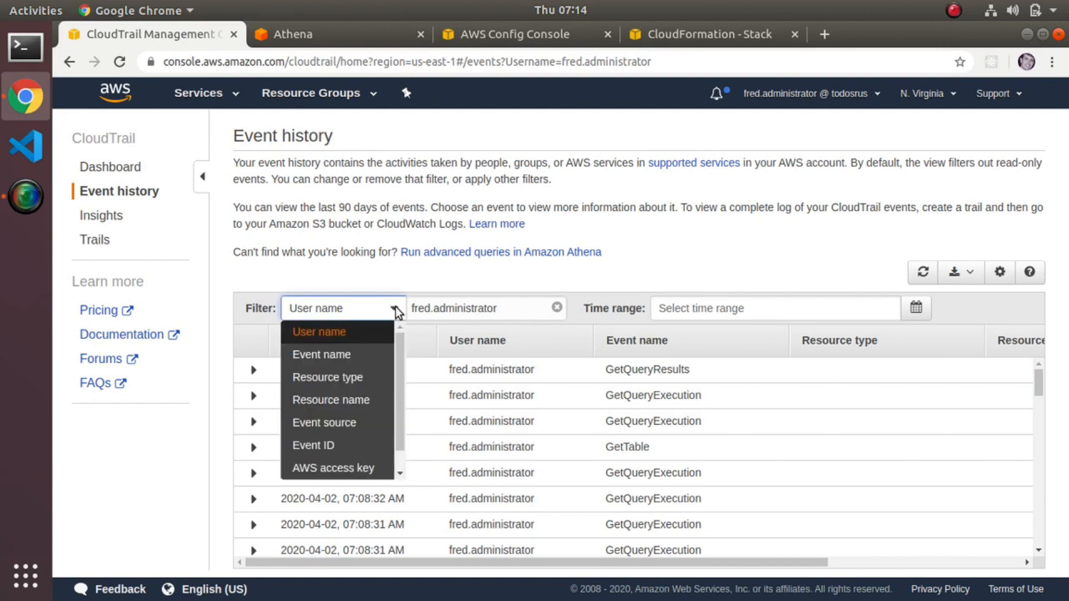
click(434, 271)
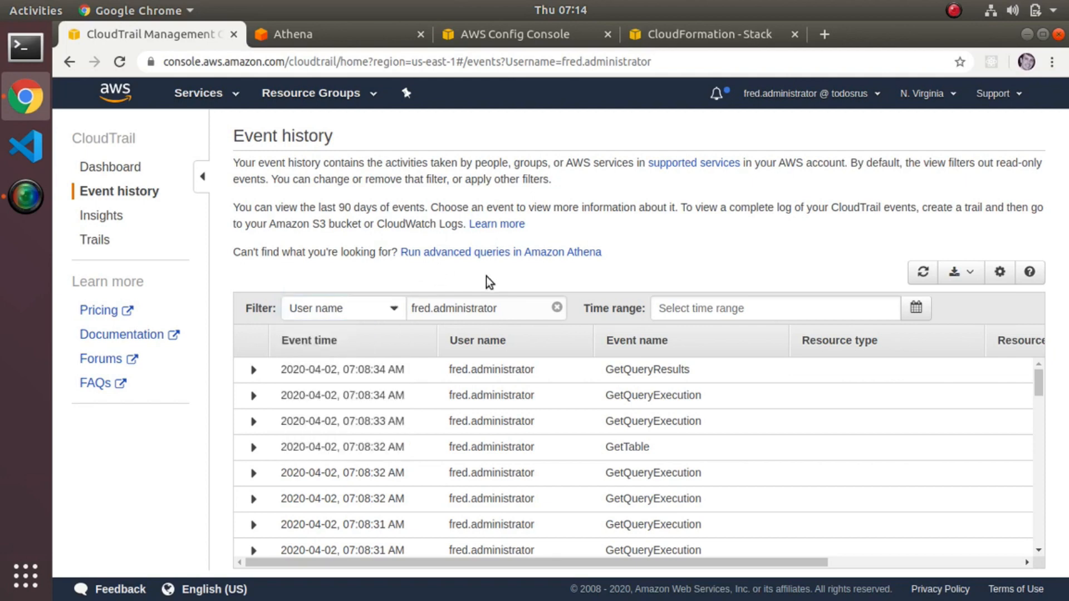
click(556, 307)
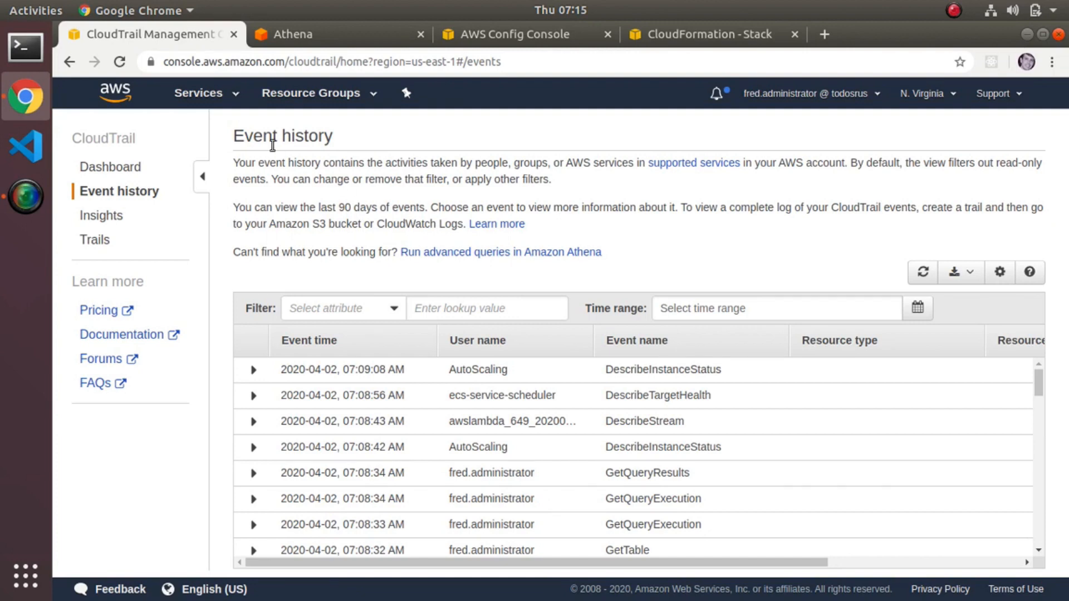
Close the CloudTrail page and examine the columns of the cloudtrail_logs_cloudtrail_todosrus table in Athena.
click(234, 34)
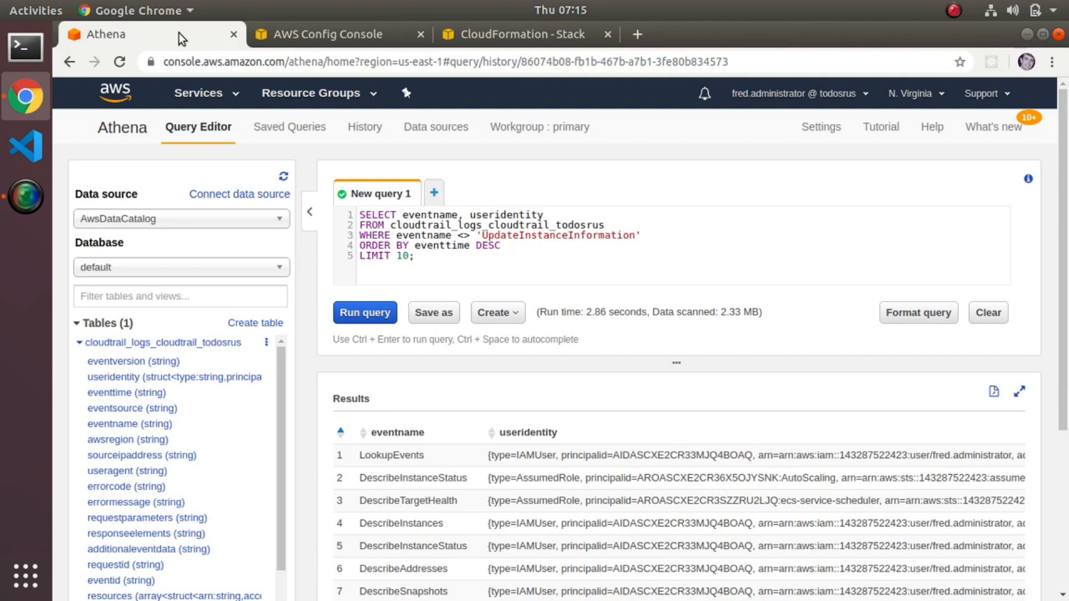
click(78, 343)
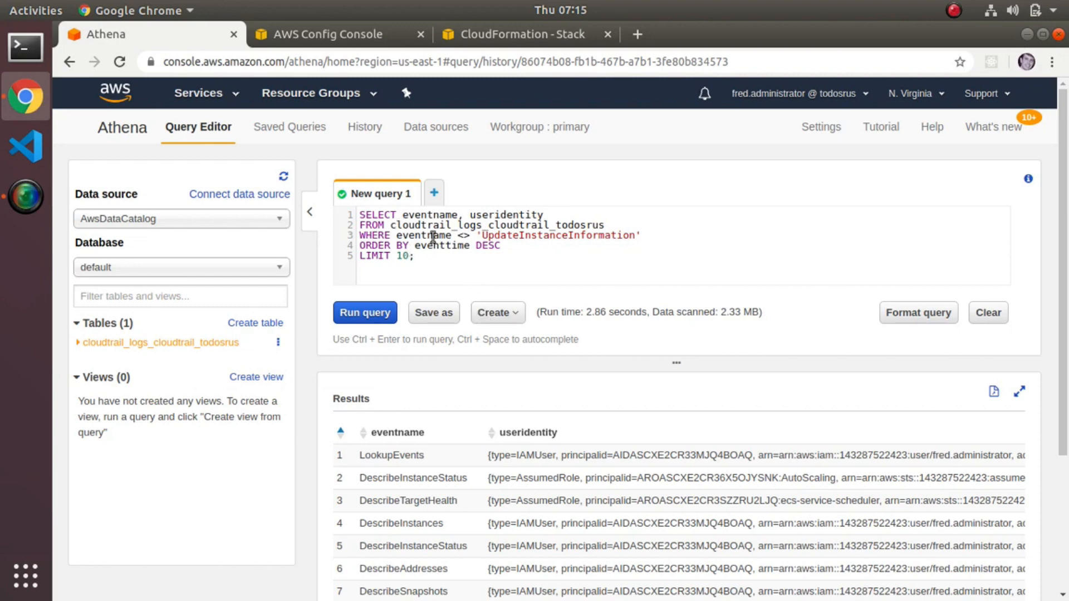
click(77, 343)
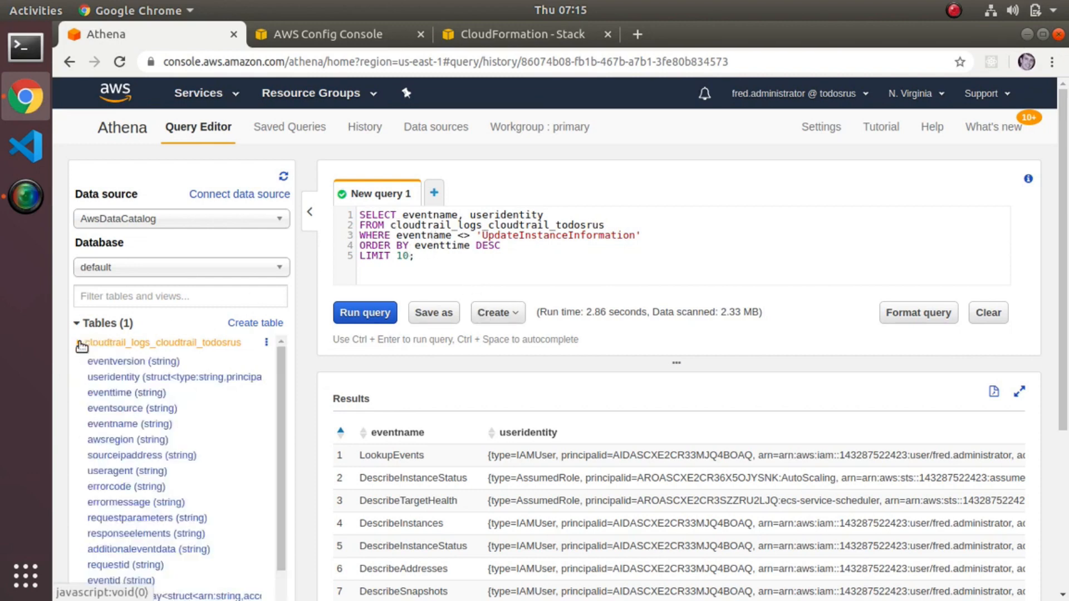
scroll(176, 386, down, 1)
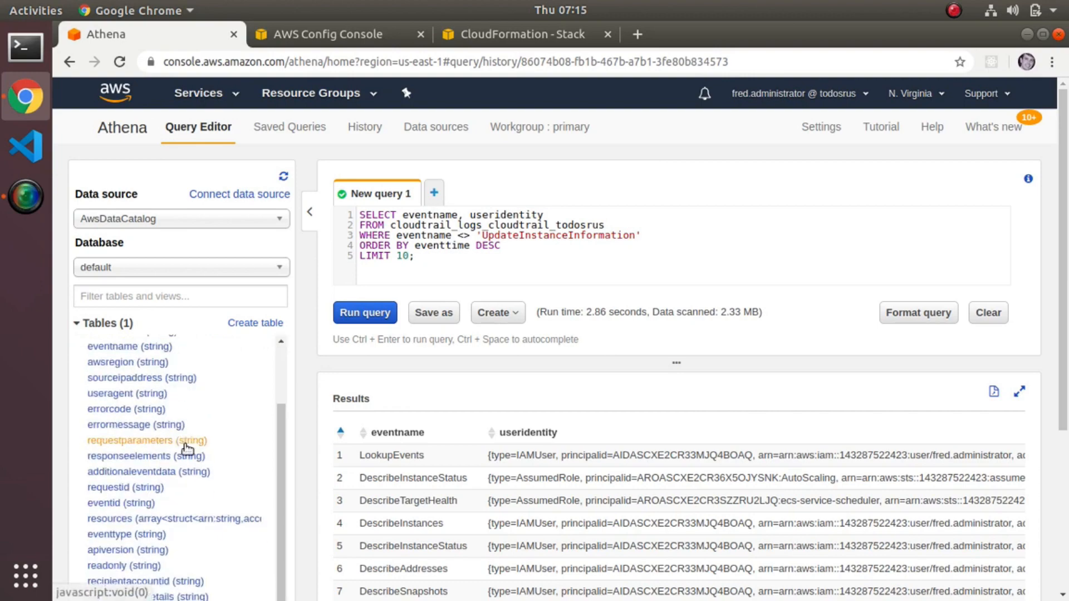
scroll(185, 445, down, 3)
scroll(177, 265, up, 3)
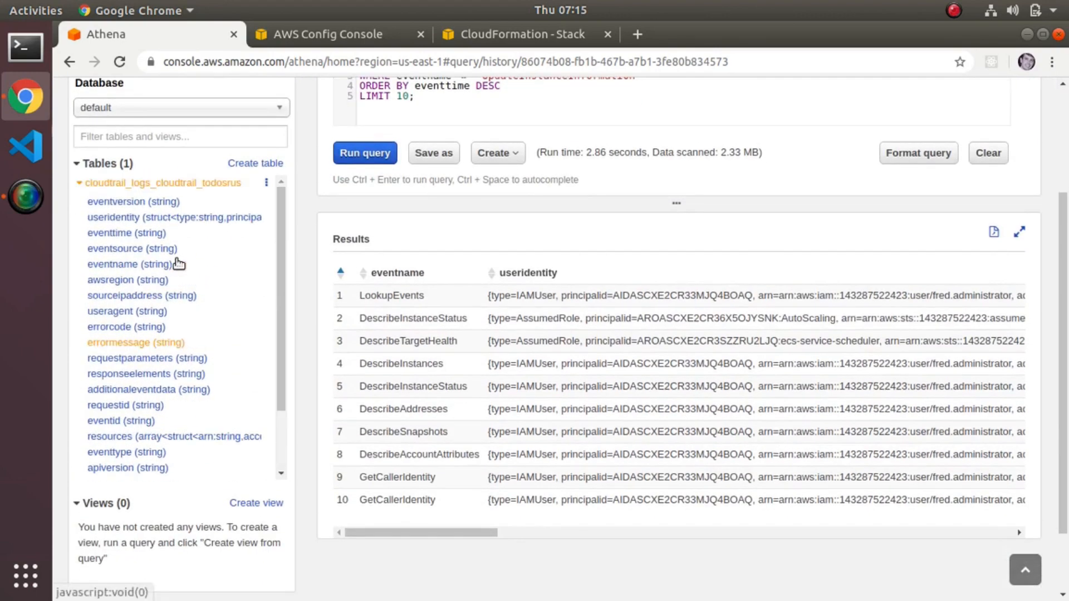
scroll(316, 309, up, 3)
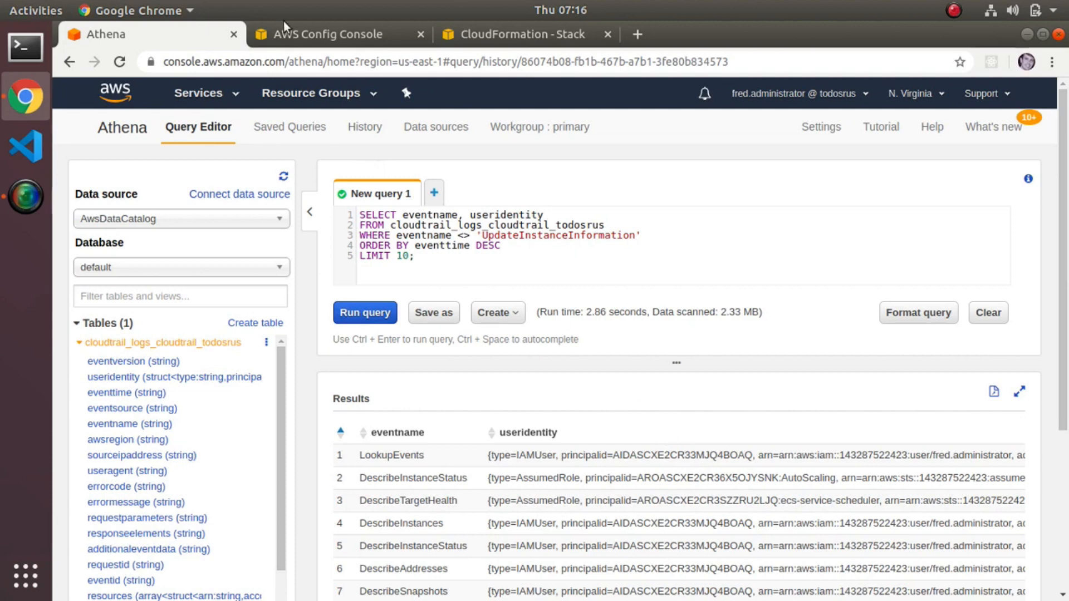
Close the Athena page and open the recording settings of AWS Config.
click(234, 34)
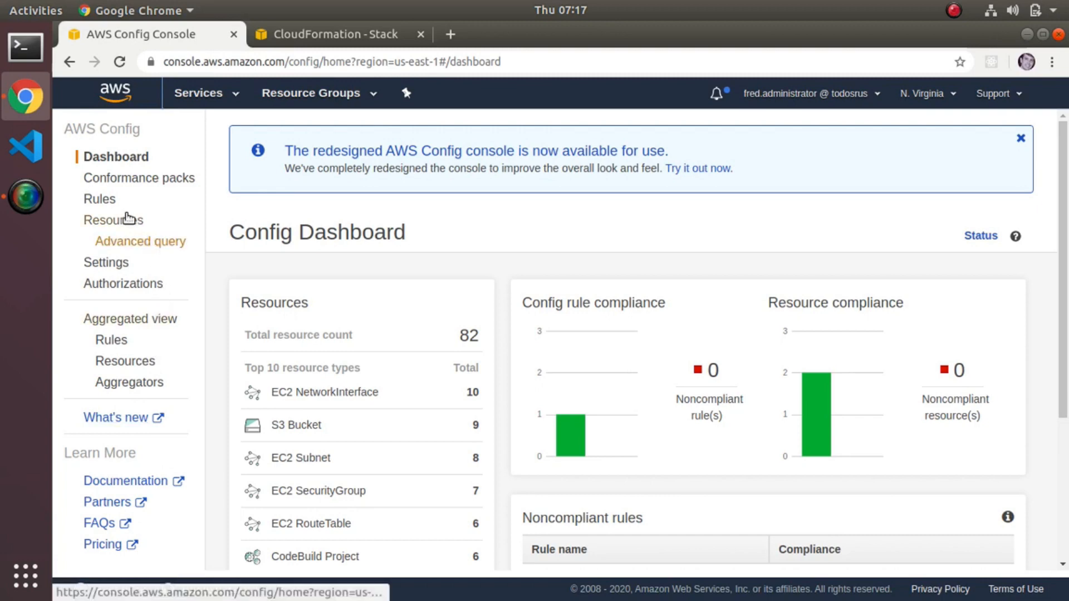
click(102, 259)
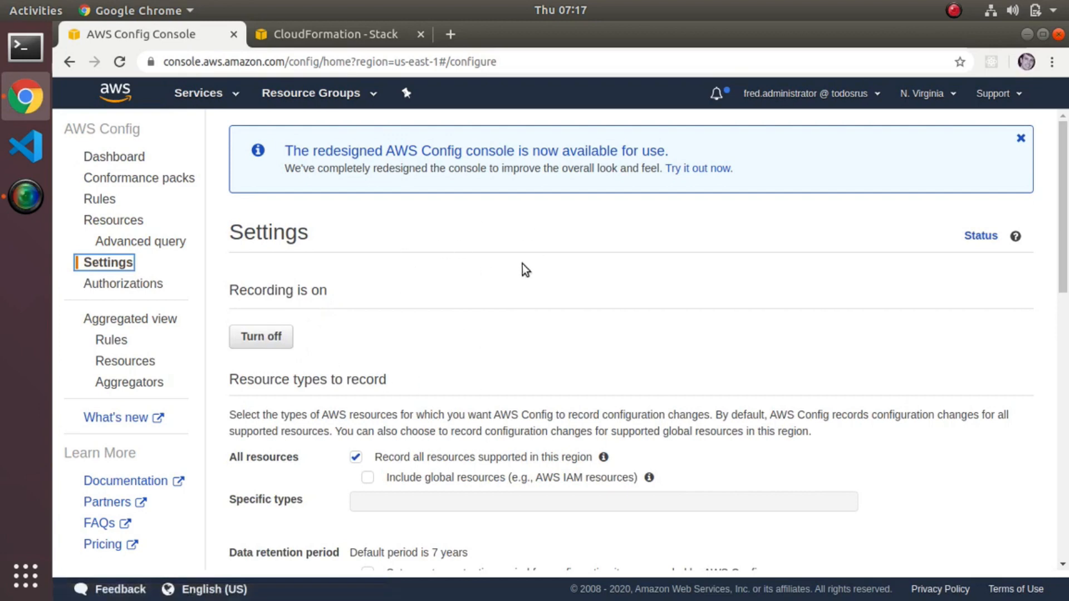
Review the AWS Config settings for recorded resource types, data retention, S3 bucket, SNS topic, CloudWatch Events rule and role.
scroll(543, 306, down, 5)
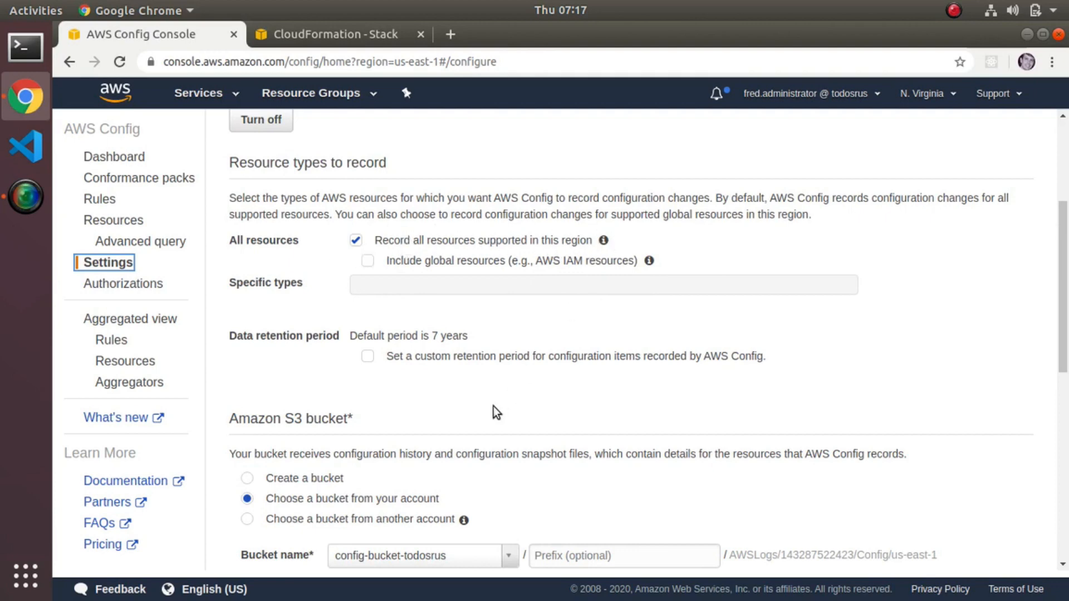
scroll(493, 407, down, 5)
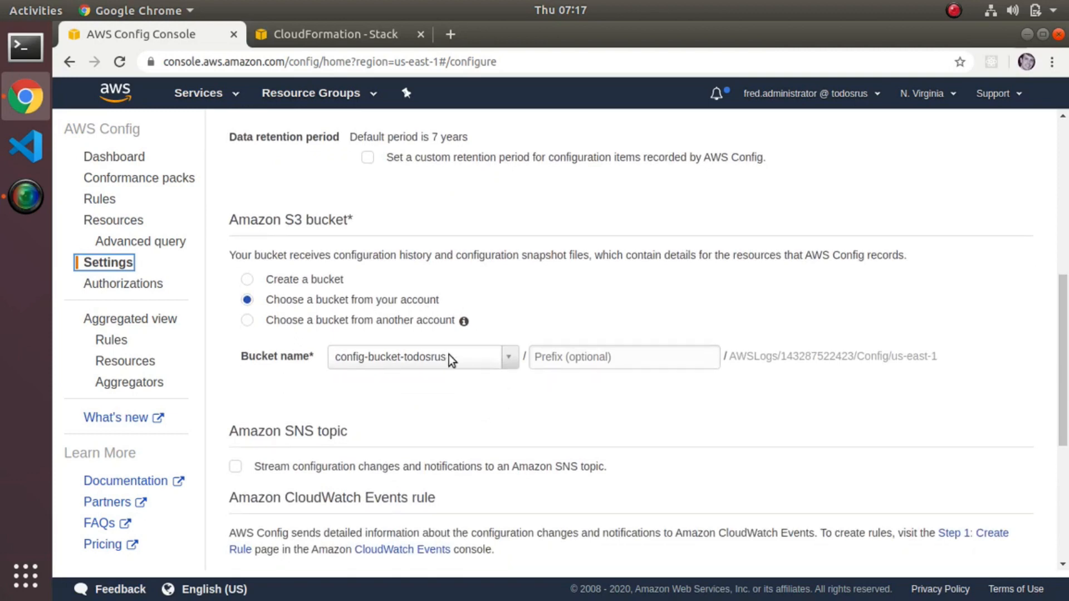
scroll(479, 426, down, 5)
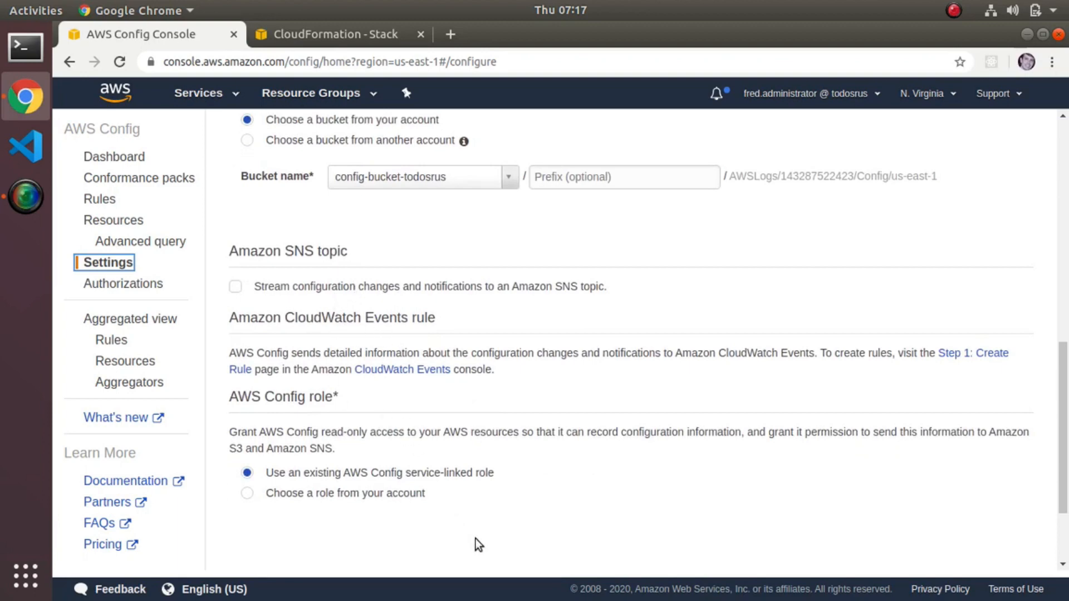
scroll(499, 498, down, 3)
scroll(500, 498, up, 15)
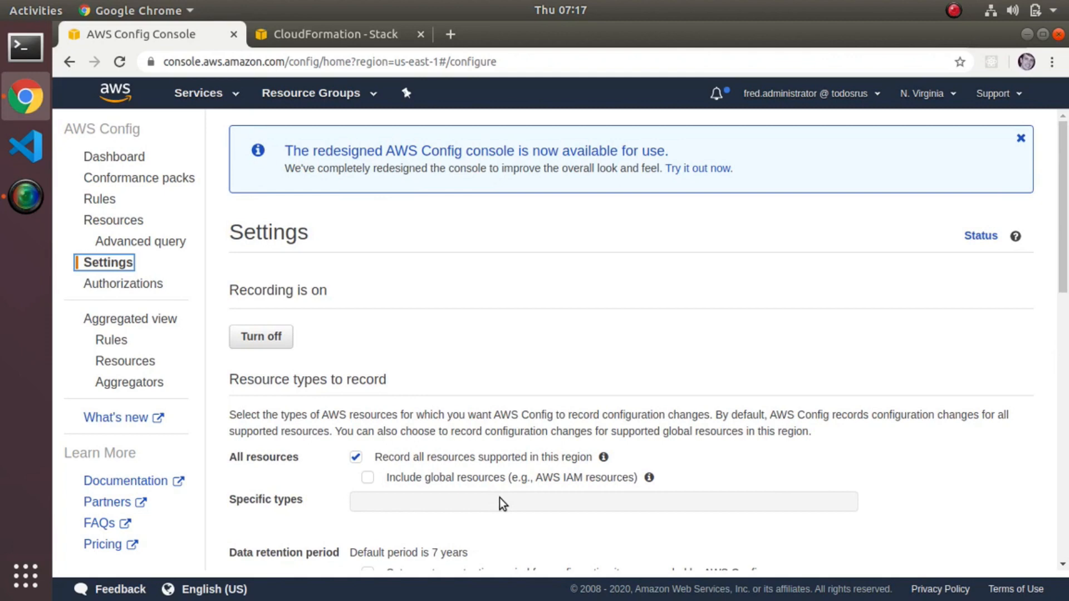
Open the resource inventory briefly, and examine the resource types and rule compliance on the Config Dashboard.
click(105, 219)
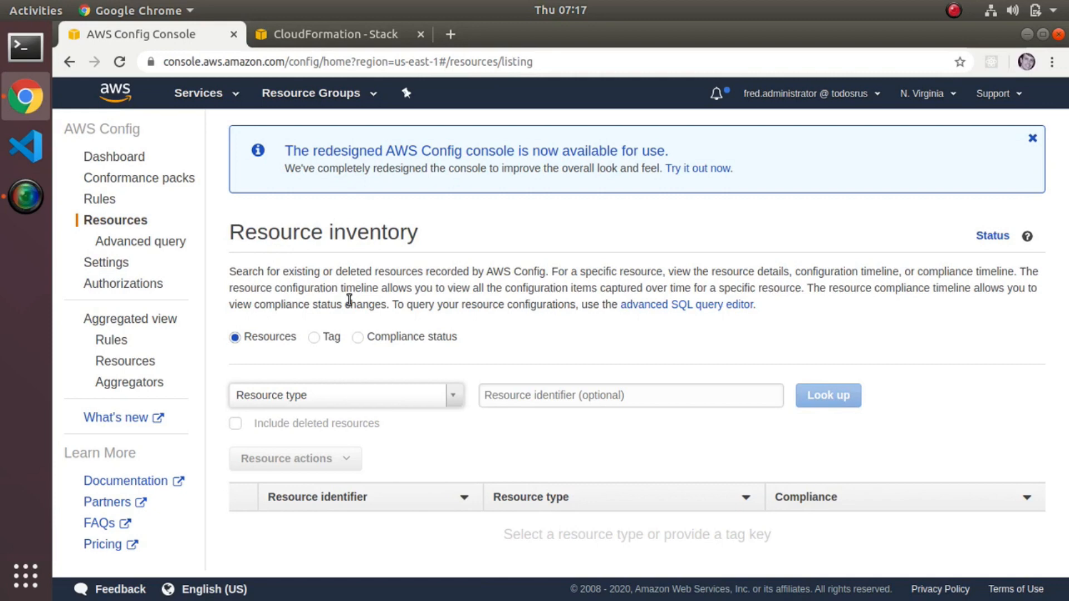
click(123, 158)
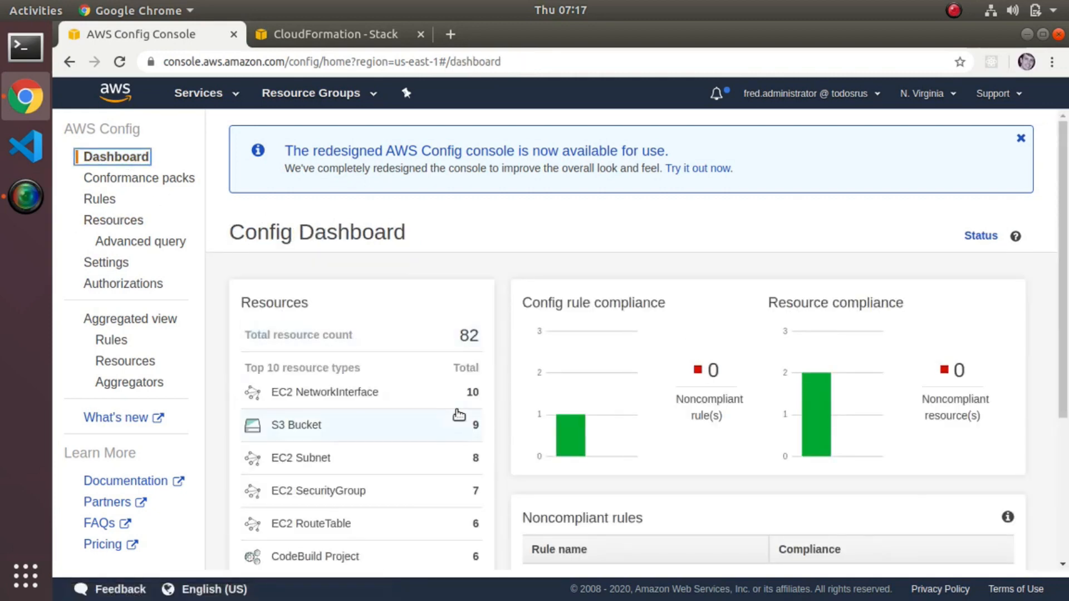
scroll(459, 414, down, 3)
scroll(458, 415, down, 4)
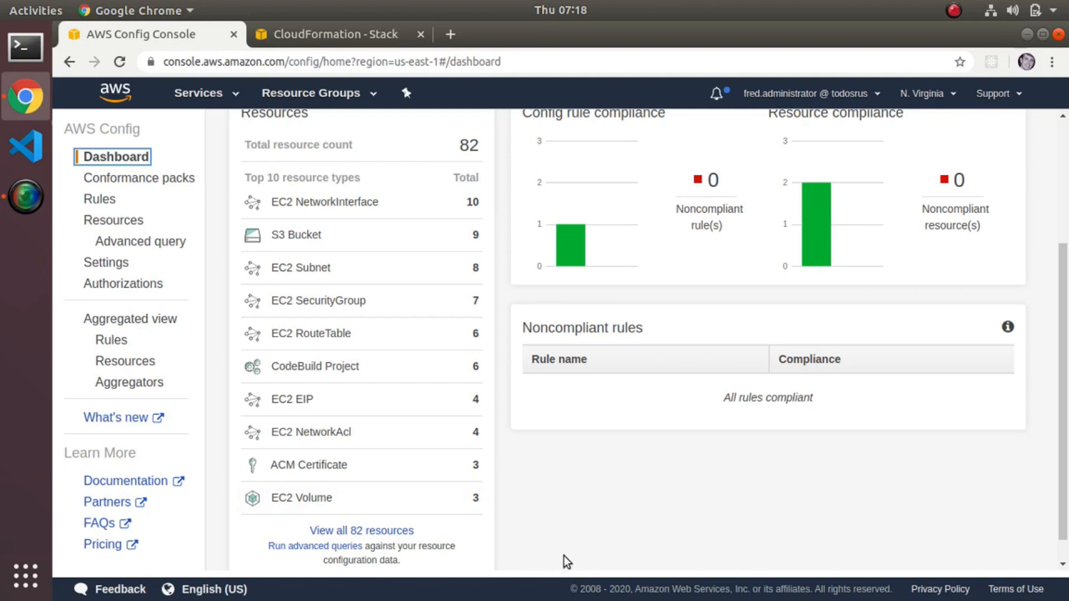
Look up all S3 Bucket resources in the Config resource inventory, review the list and dismiss the redesigned-console banner.
click(109, 221)
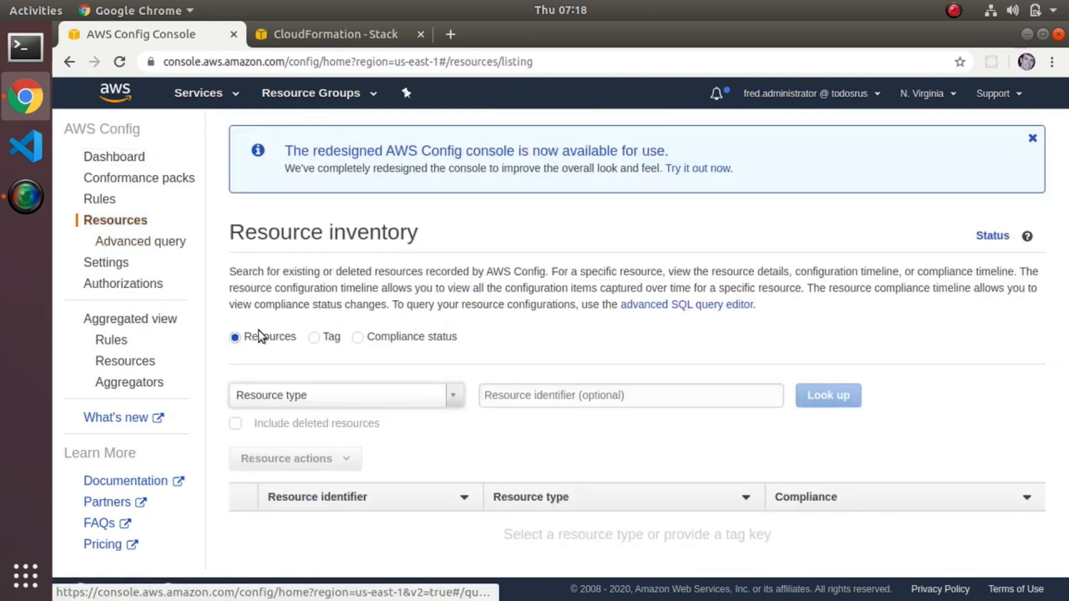
click(383, 396)
text(bucket)
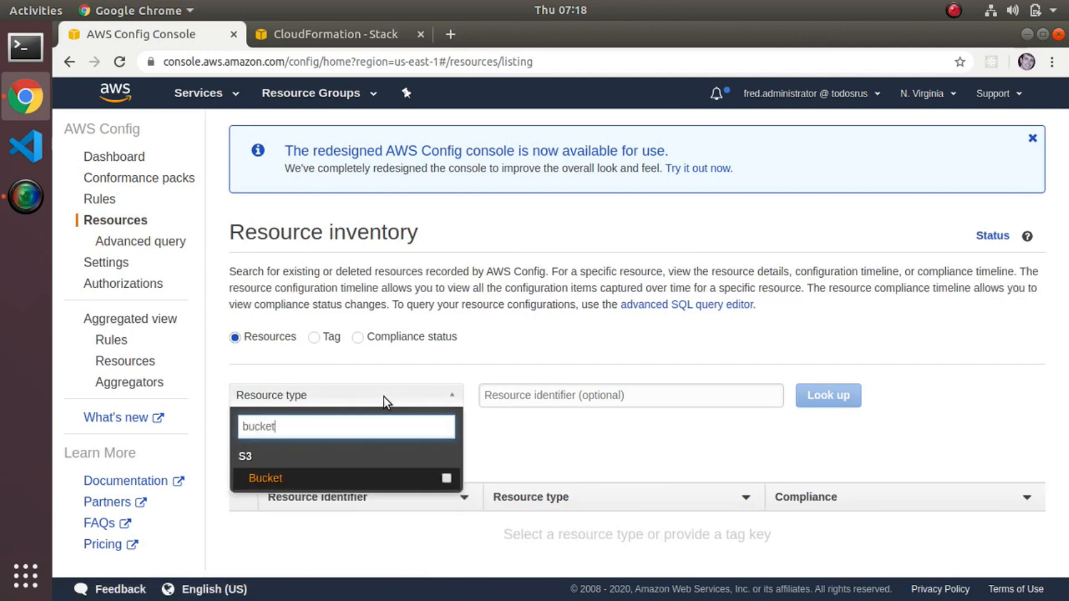
click(295, 477)
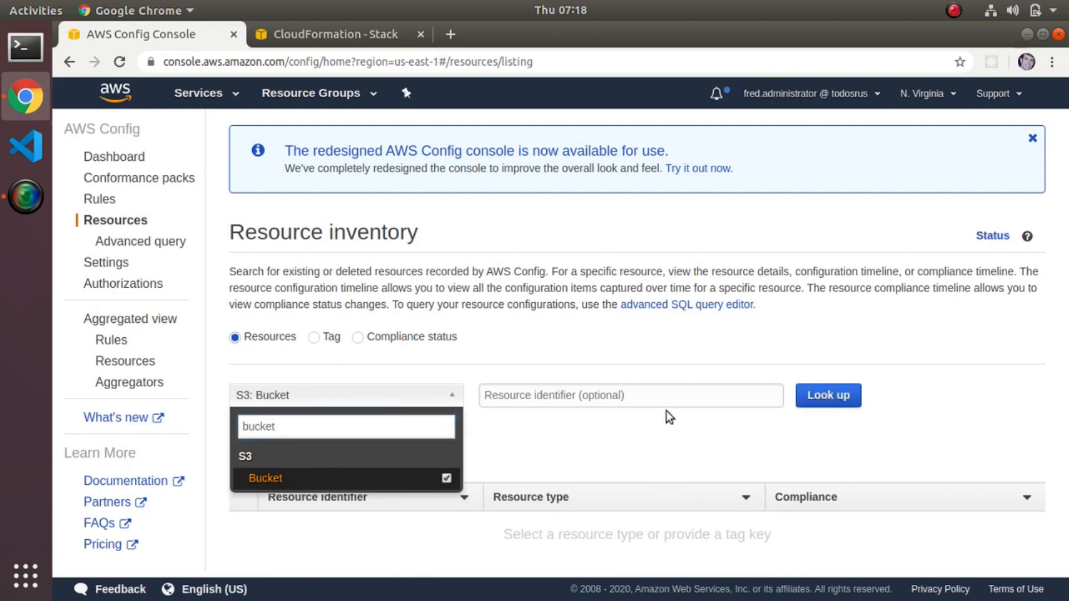
click(819, 391)
scroll(807, 411, down, 3)
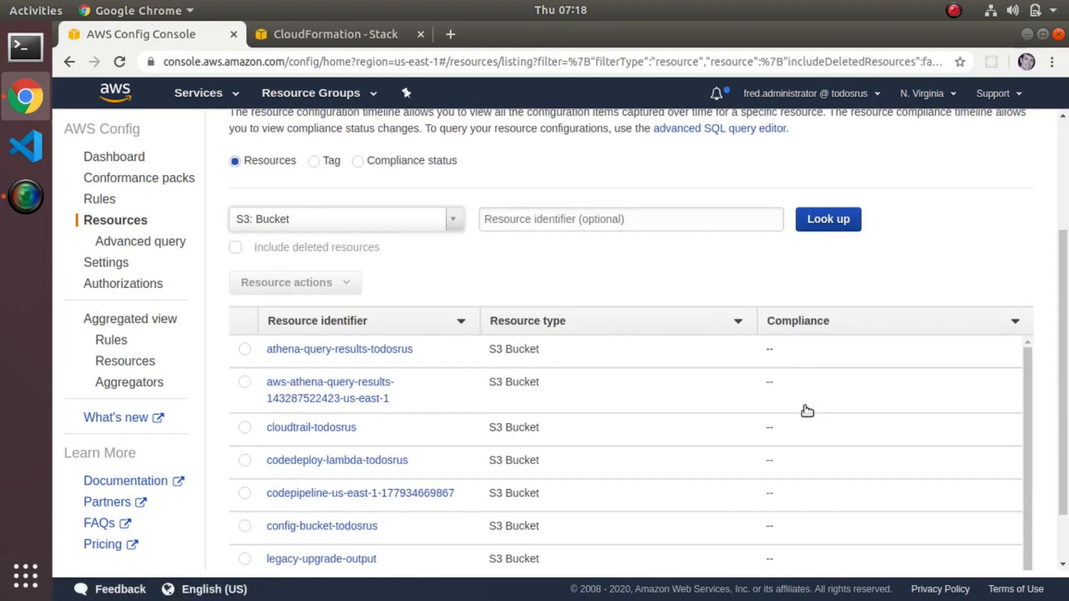
scroll(808, 411, down, 2)
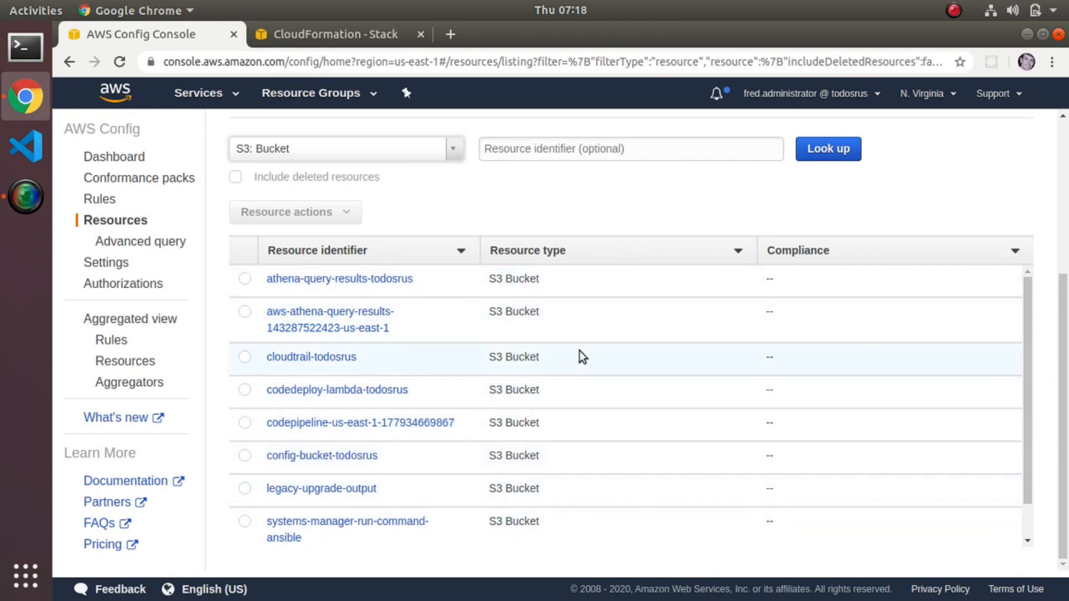
scroll(619, 313, up, 5)
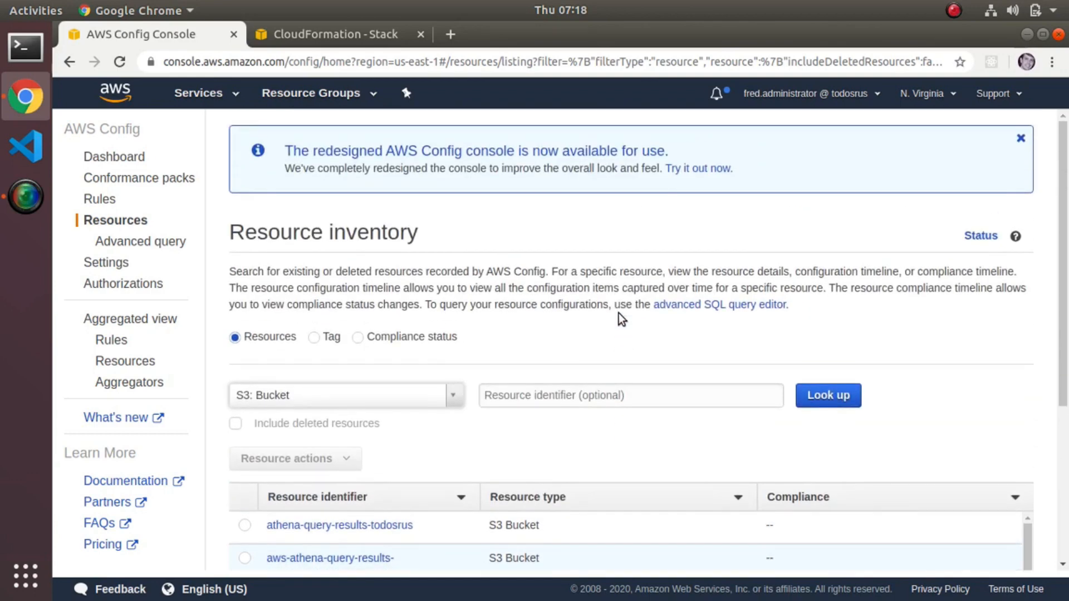
click(1020, 138)
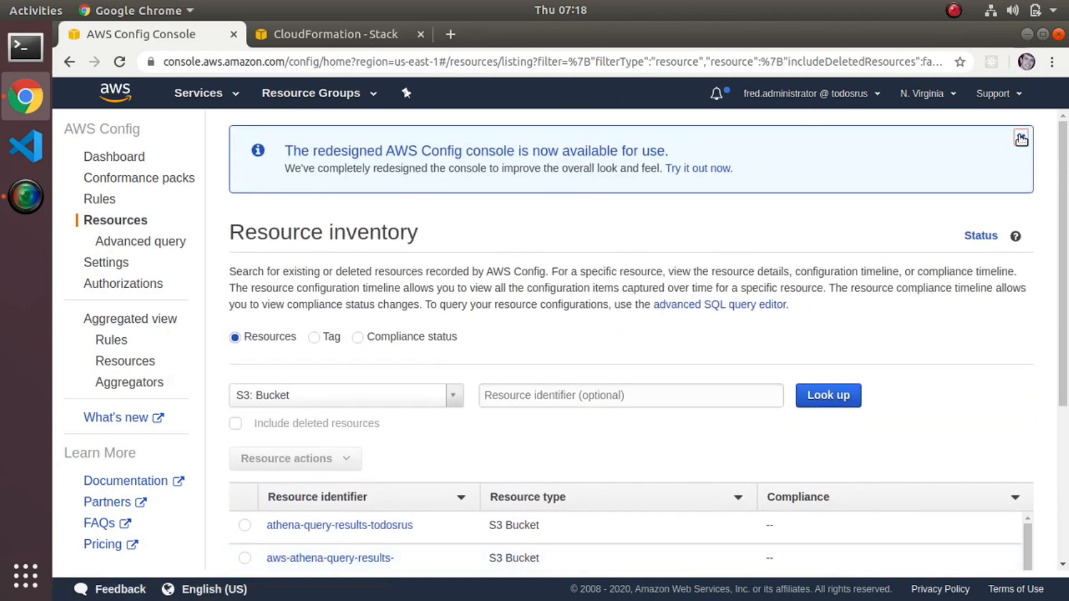
Open the Config rules, start adding a rule and browse the available AWS managed rules.
click(93, 200)
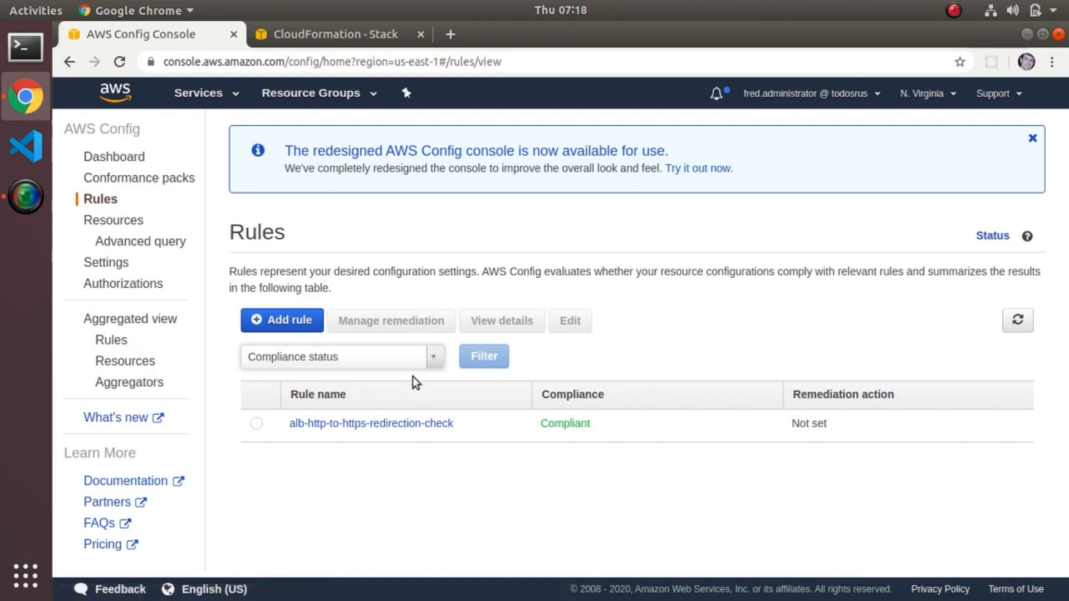
click(289, 323)
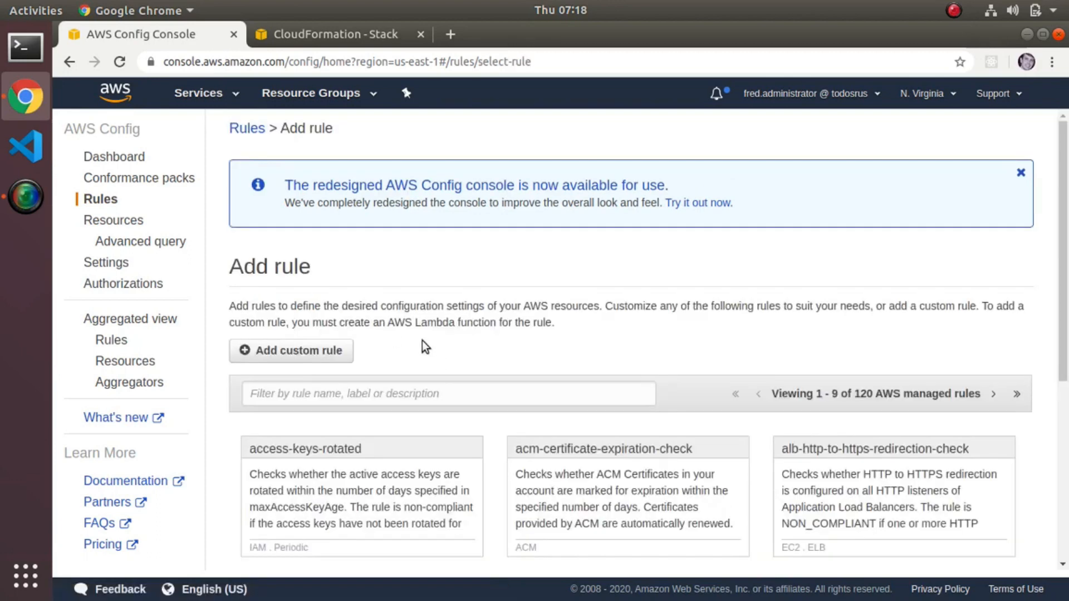
scroll(425, 346, down, 4)
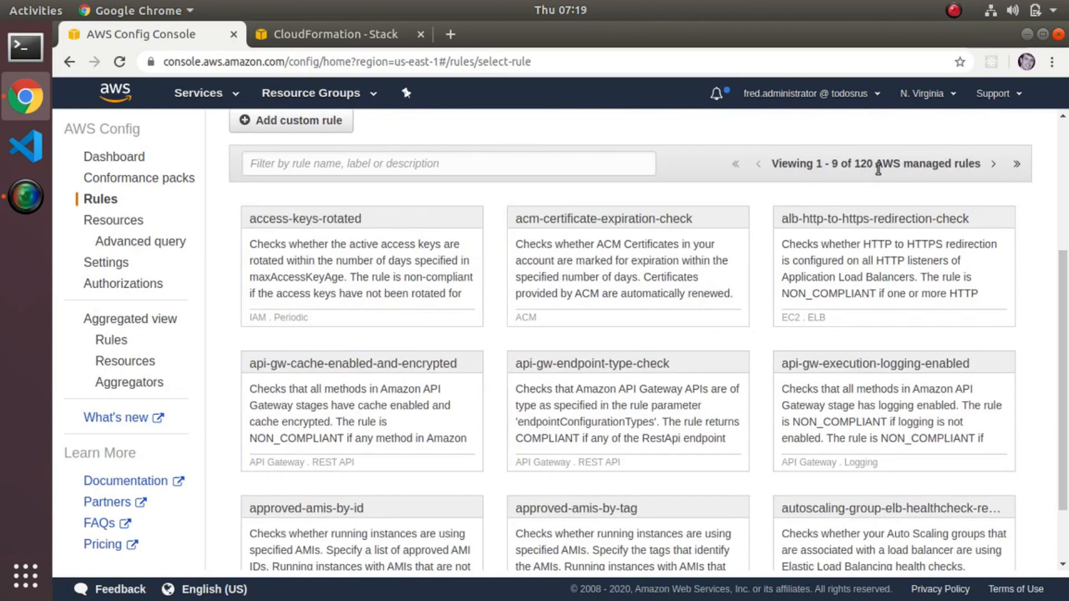
scroll(713, 339, down, 2)
scroll(712, 339, up, 6)
scroll(713, 339, down, 6)
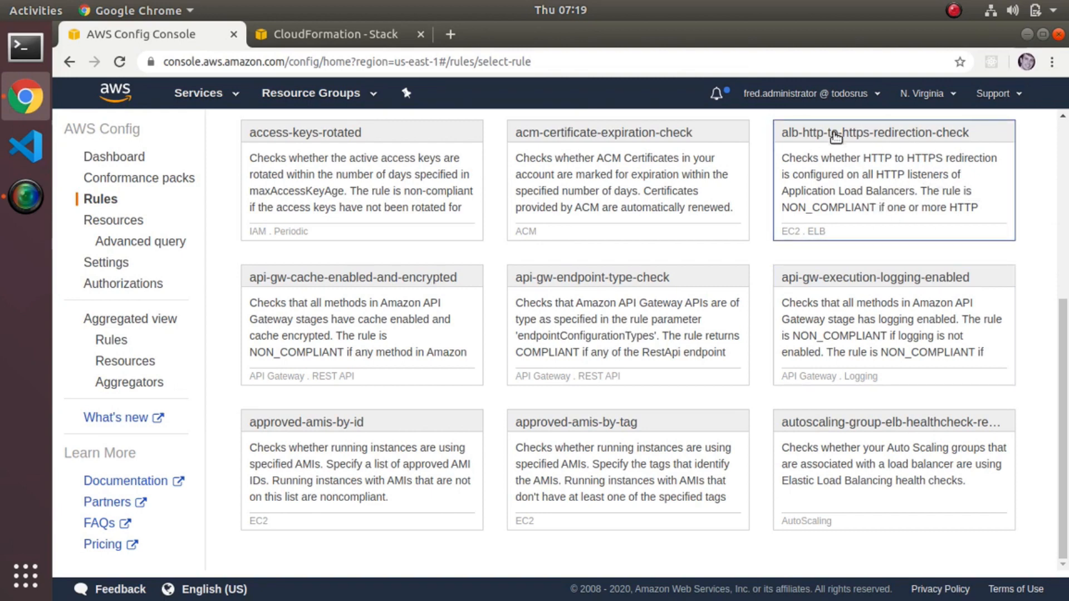
Return to the rules list and examine the details of the alb-http-to-https-redirection-check rule.
click(94, 207)
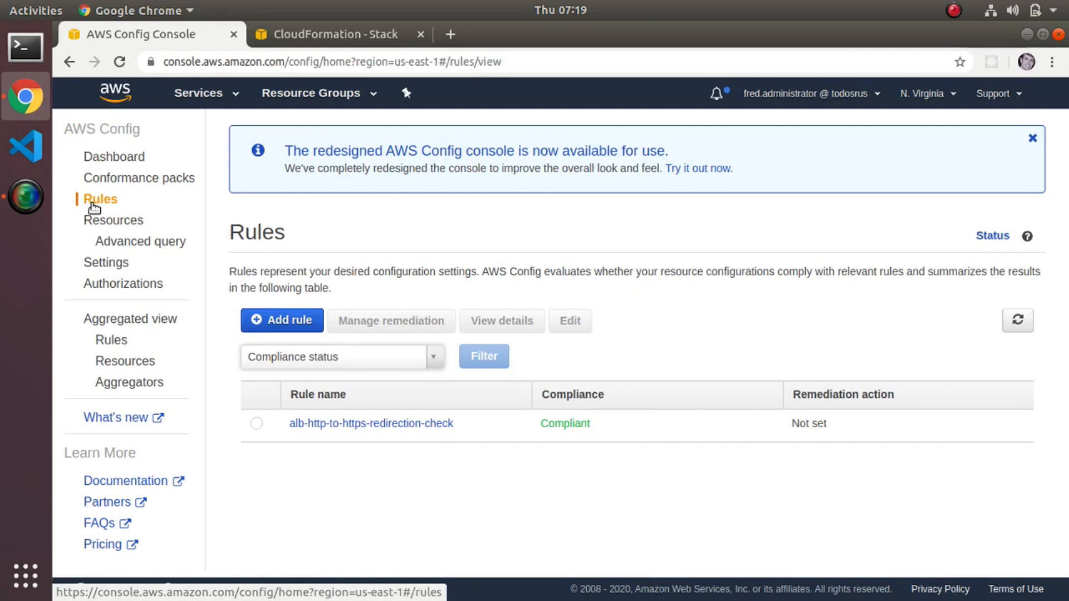
click(332, 423)
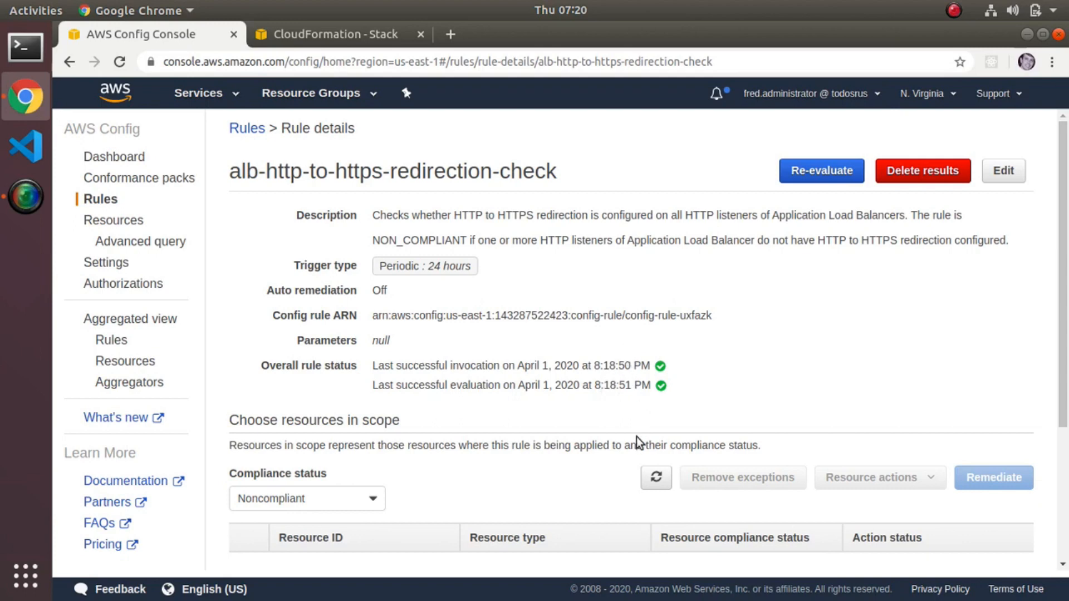
scroll(637, 437, down, 3)
scroll(637, 437, down, 4)
scroll(423, 335, up, 7)
scroll(422, 336, down, 7)
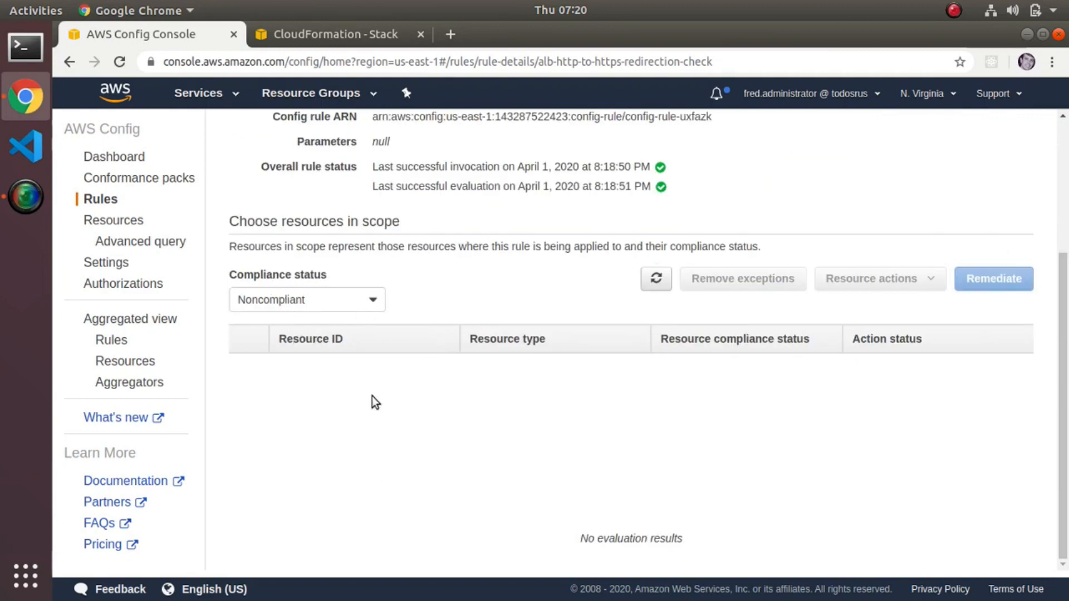
Filter the rule's resources in scope by Compliant status, and switch the filter back to Noncompliant.
click(379, 296)
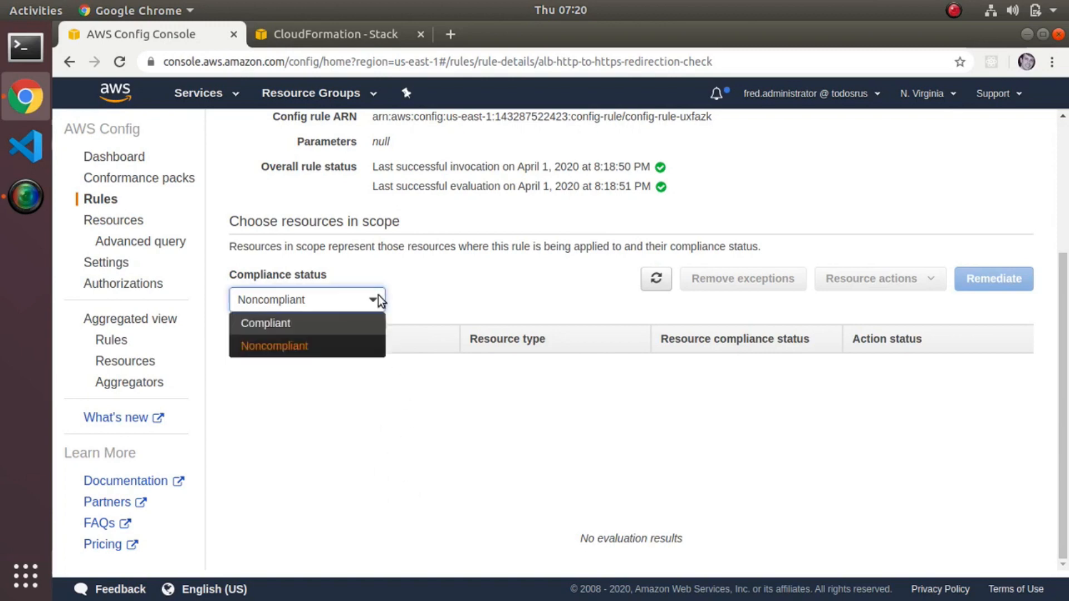
click(321, 327)
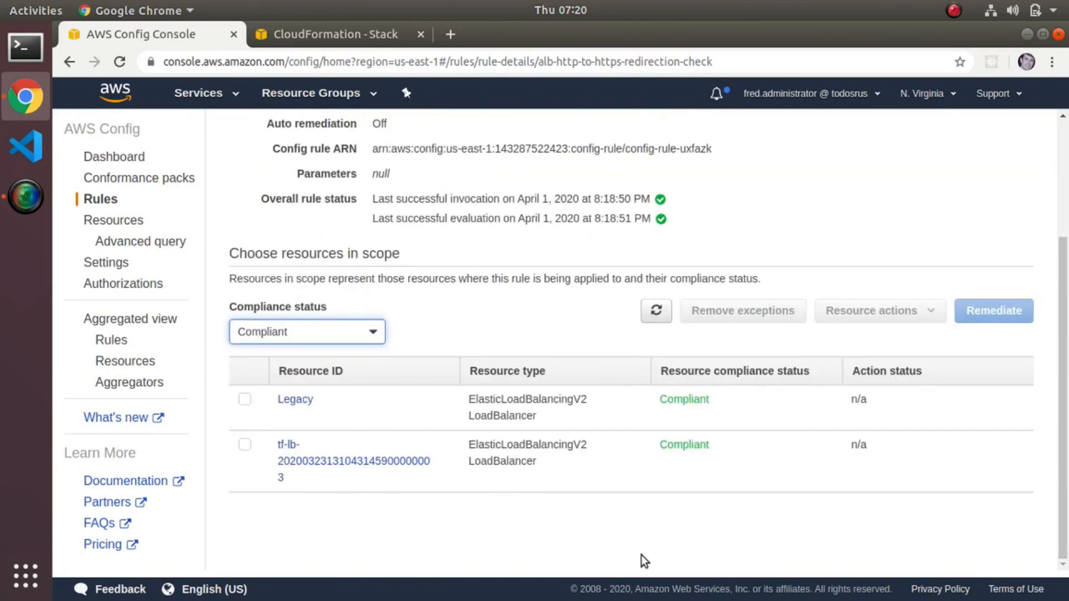
click(374, 335)
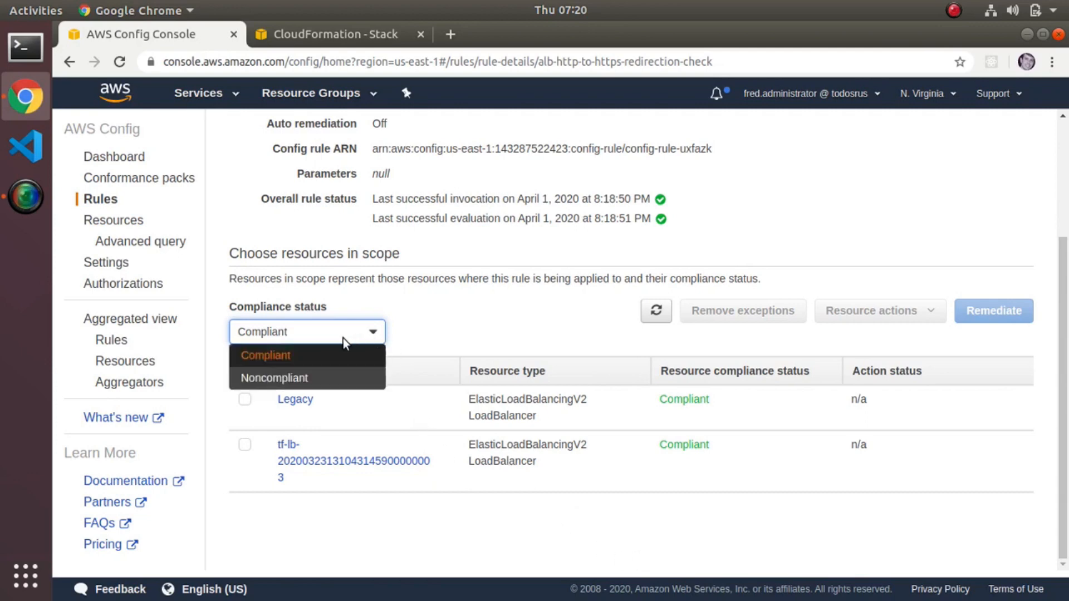
click(306, 379)
scroll(508, 361, up, 5)
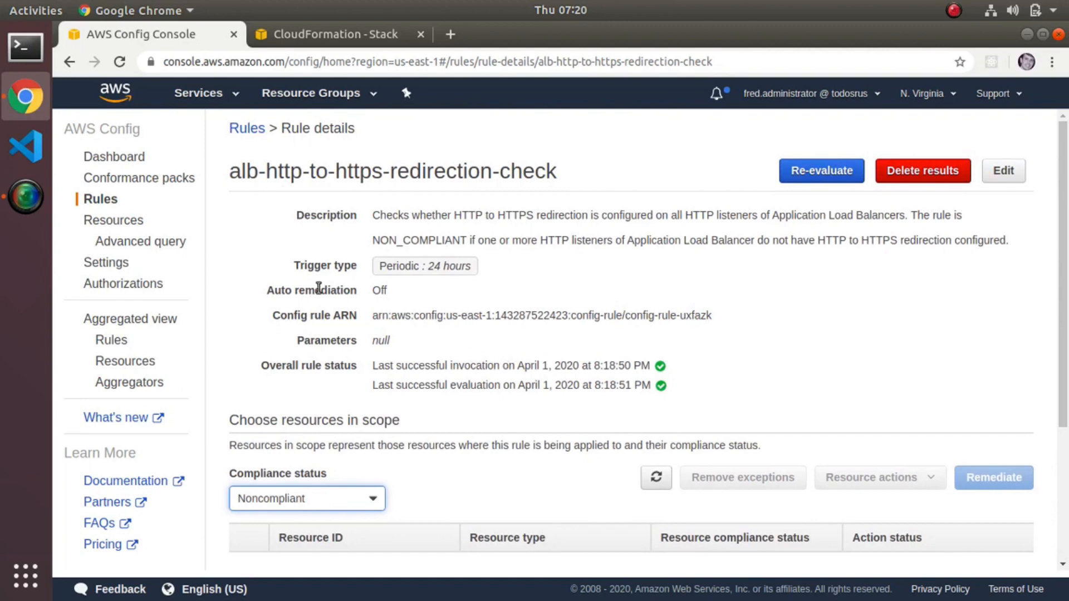
Open remediation management for the alb-http-to-https-redirection-check rule from the rules list and look at the available remediation actions.
click(250, 128)
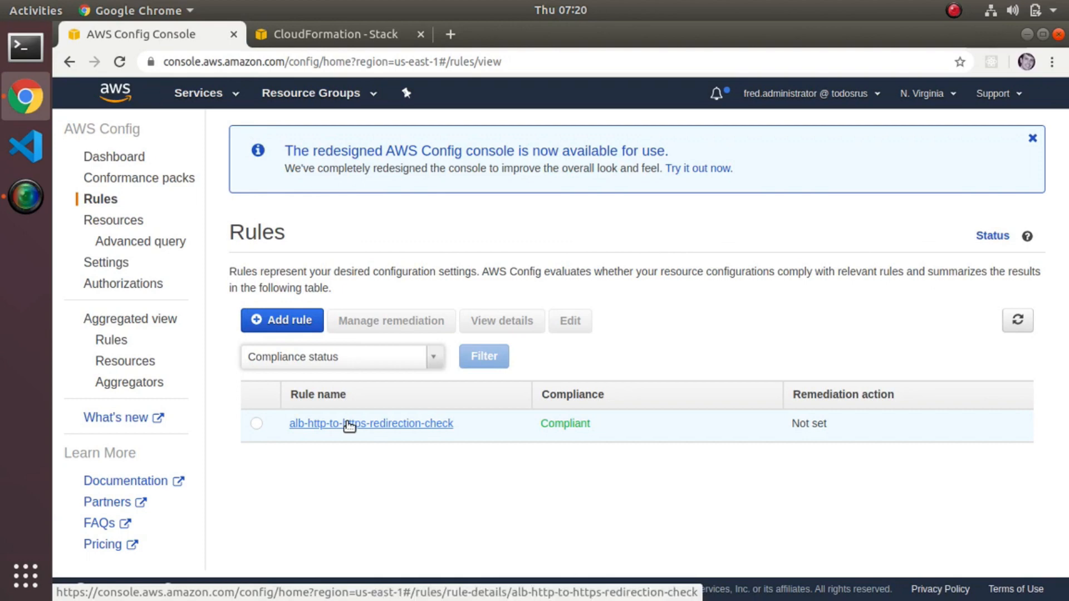
click(256, 423)
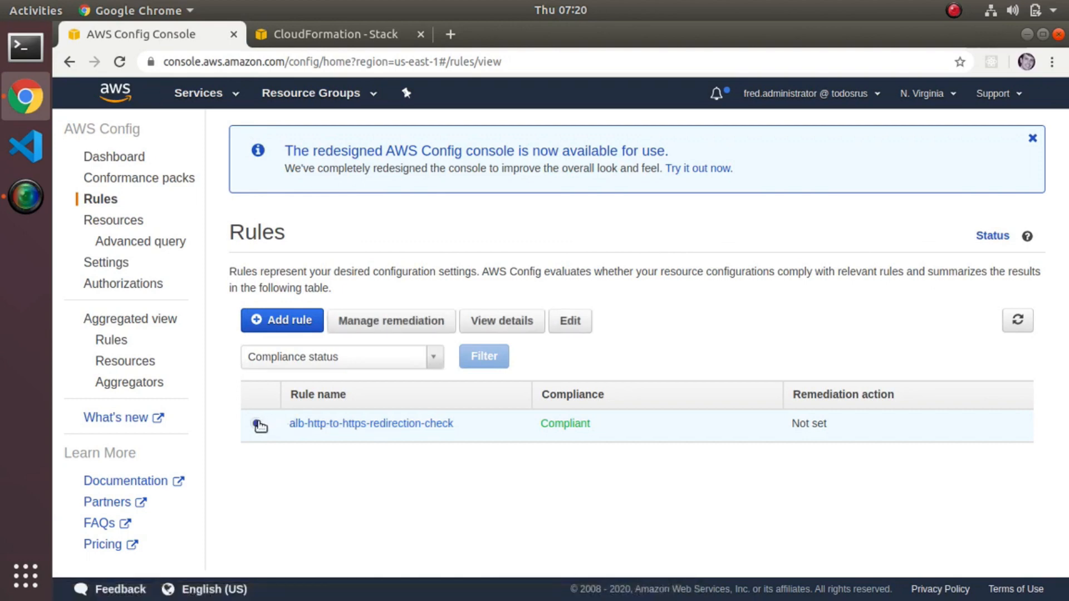
click(425, 322)
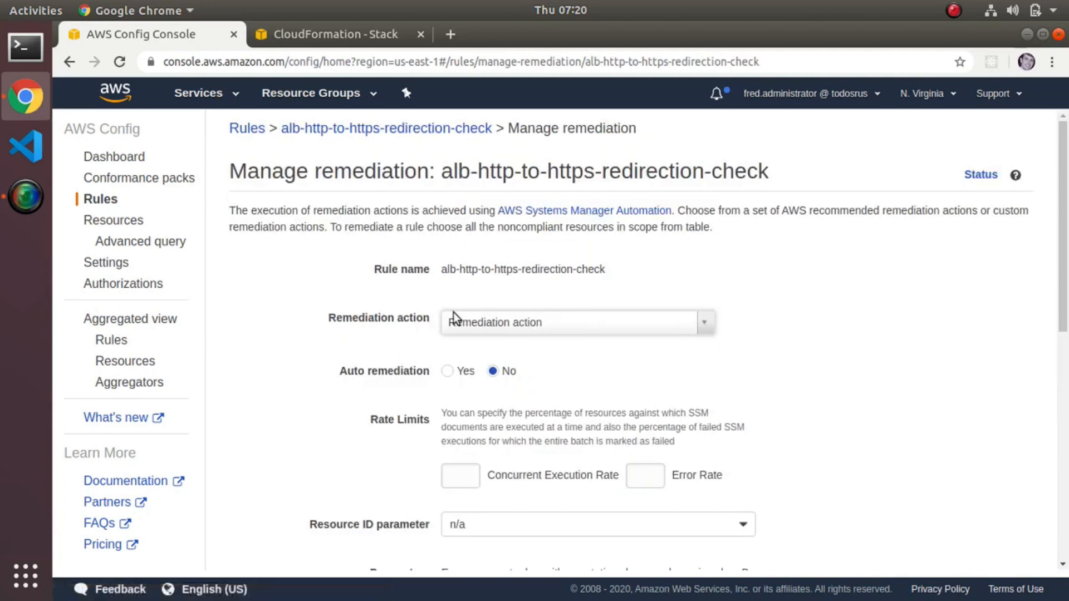
click(706, 320)
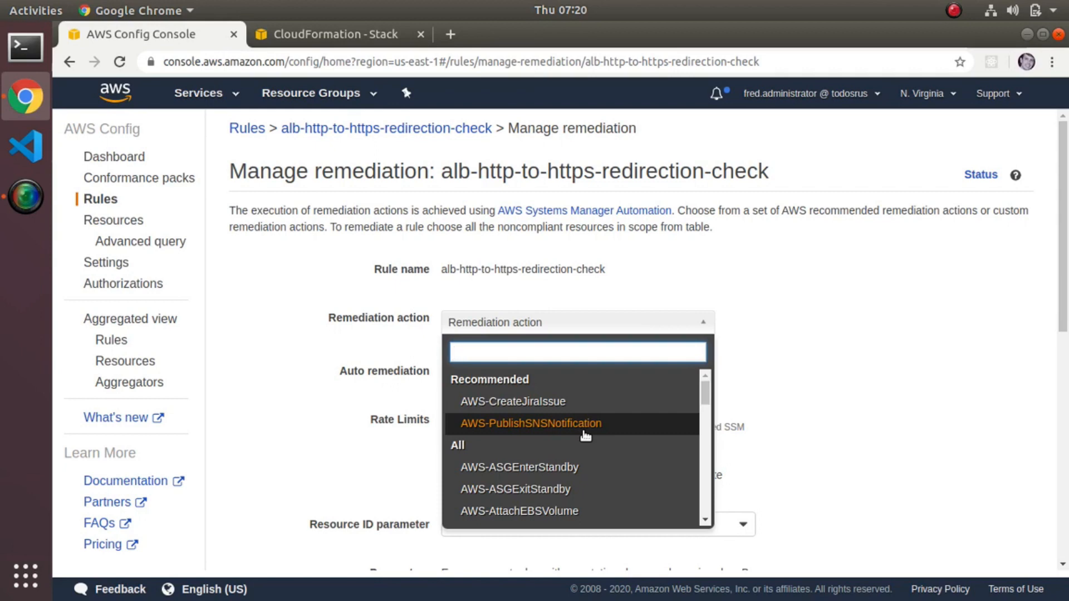
click(759, 342)
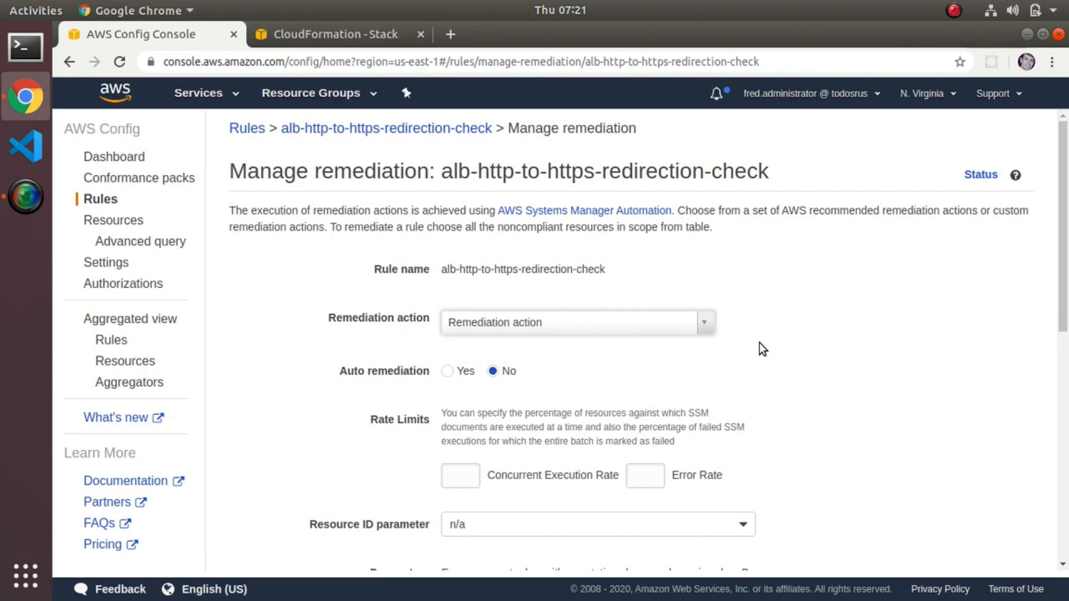
Close the AWS Config page and delete the Linux-bastion stack in CloudFormation.
click(234, 35)
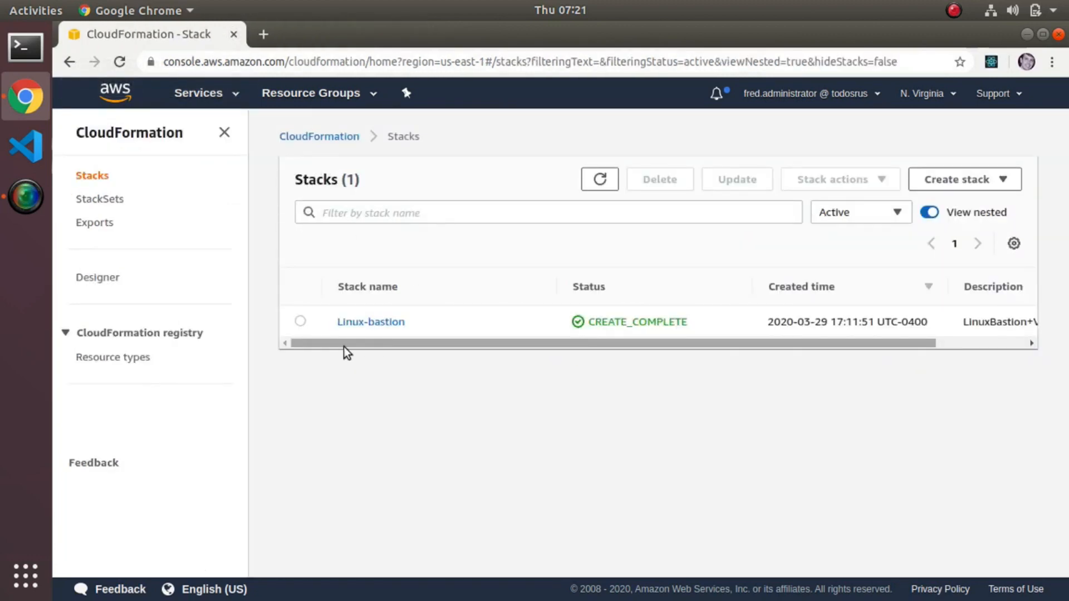
right_click(301, 327)
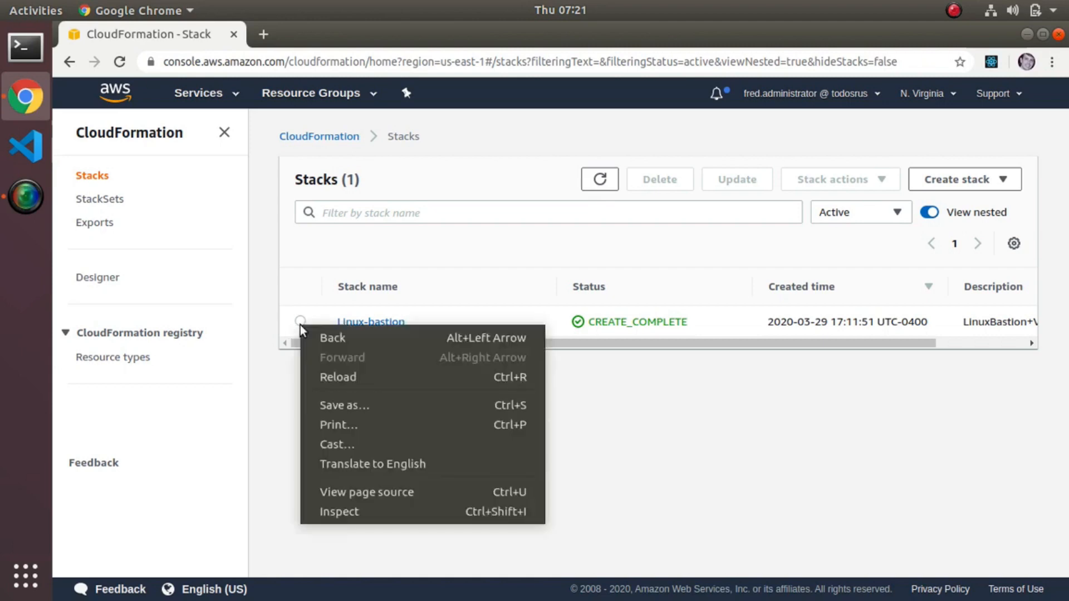
key(Escape)
click(300, 322)
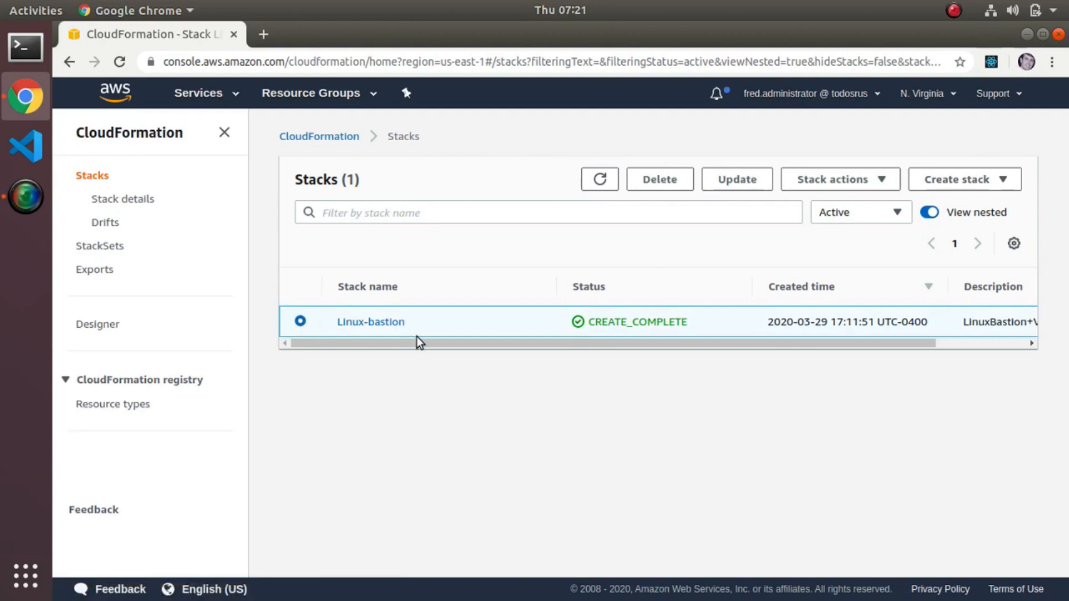
click(650, 185)
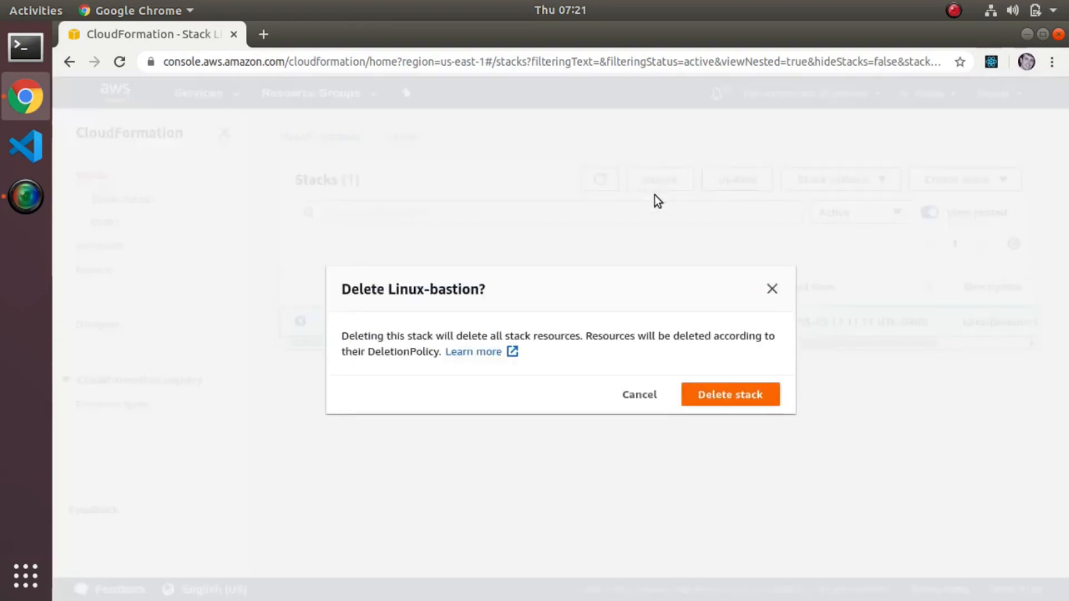
click(723, 394)
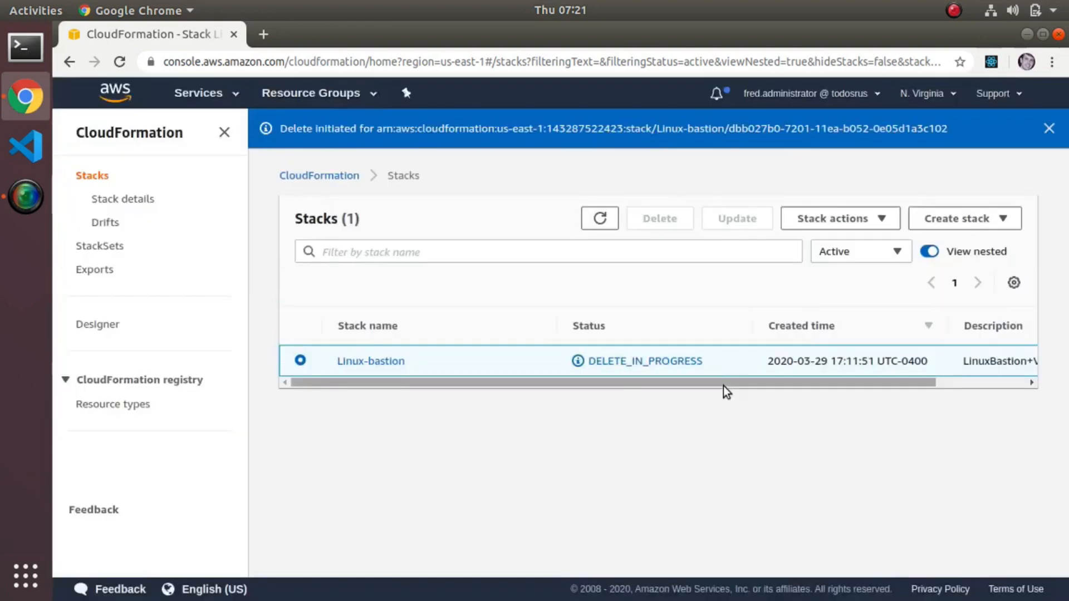